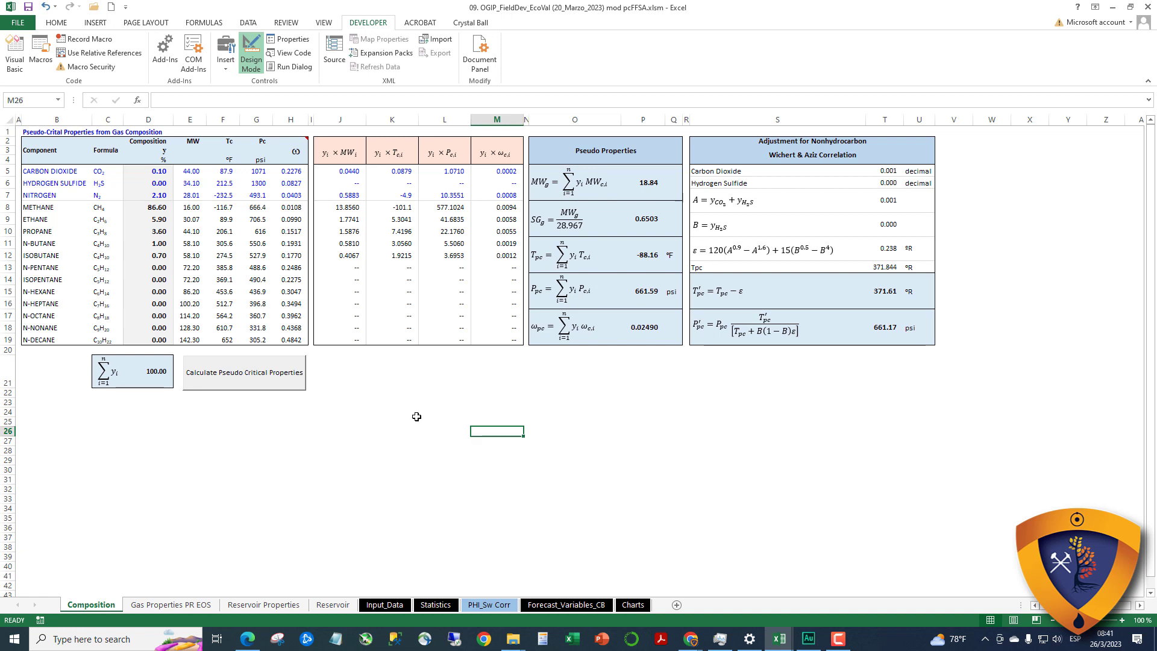
Turn off Design Mode, view the Input_Data sheet, and list recent Excel workbooks from the taskbar
left_click(251, 54)
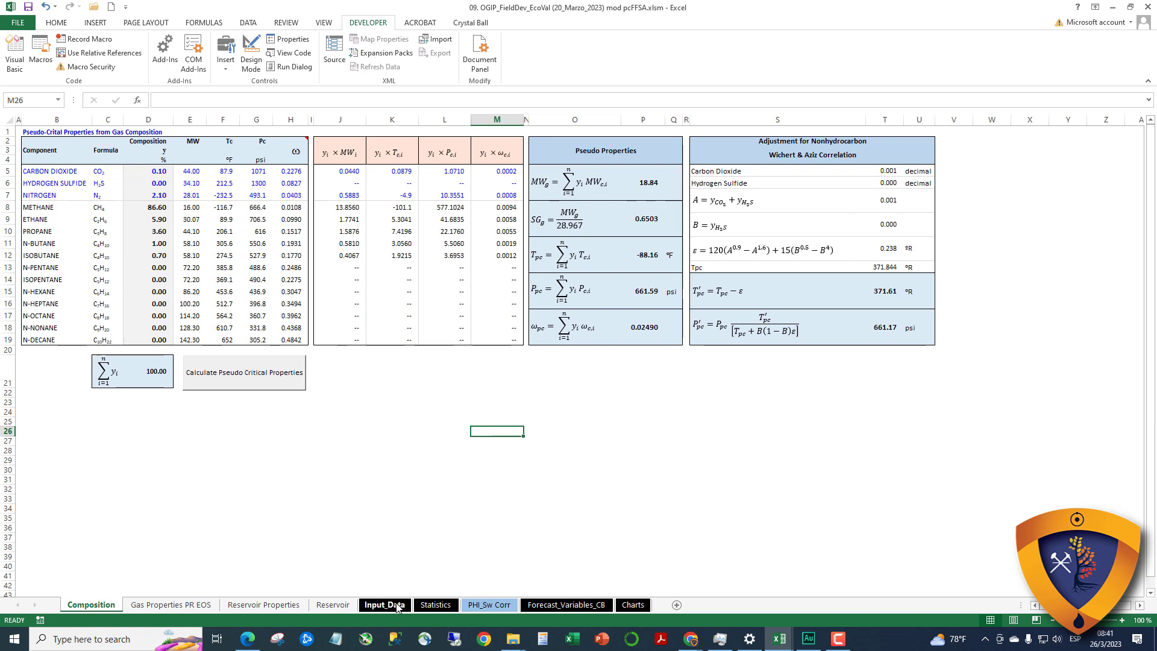
left_click(388, 603)
left_click(783, 644)
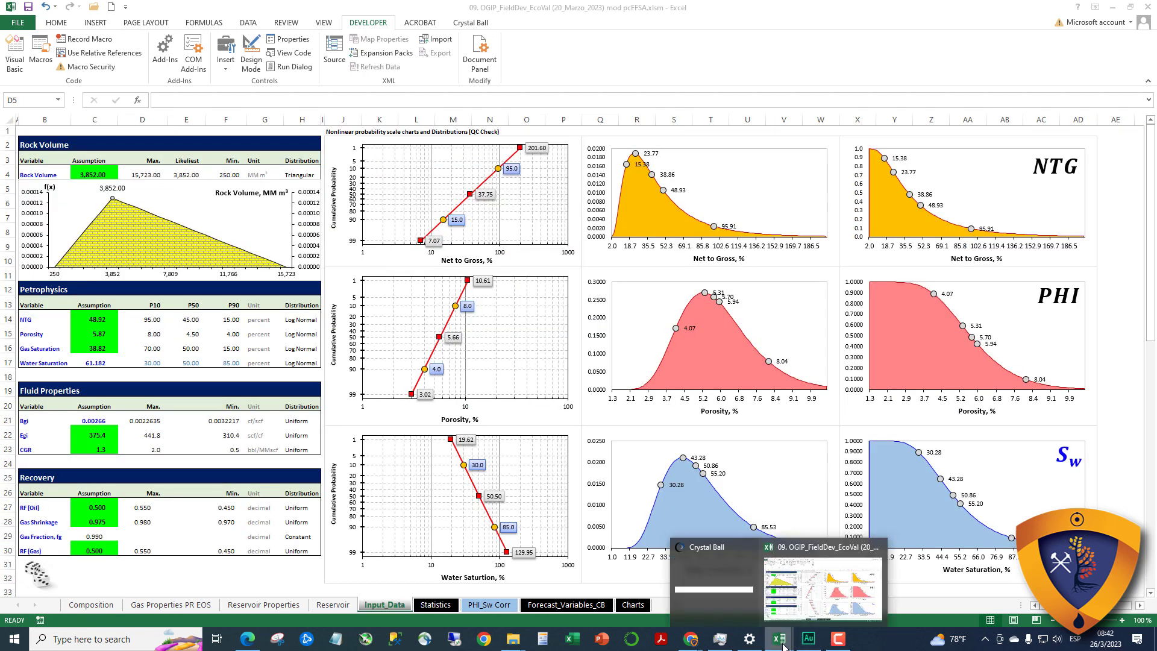
right_click(783, 643)
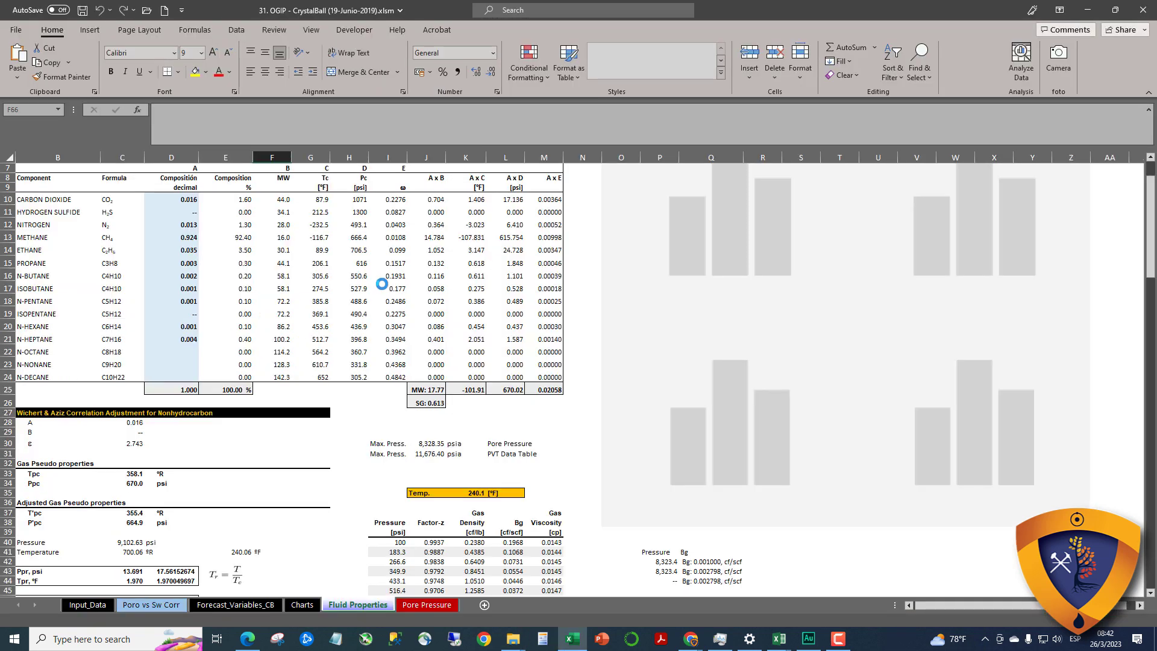
left_click(104, 607)
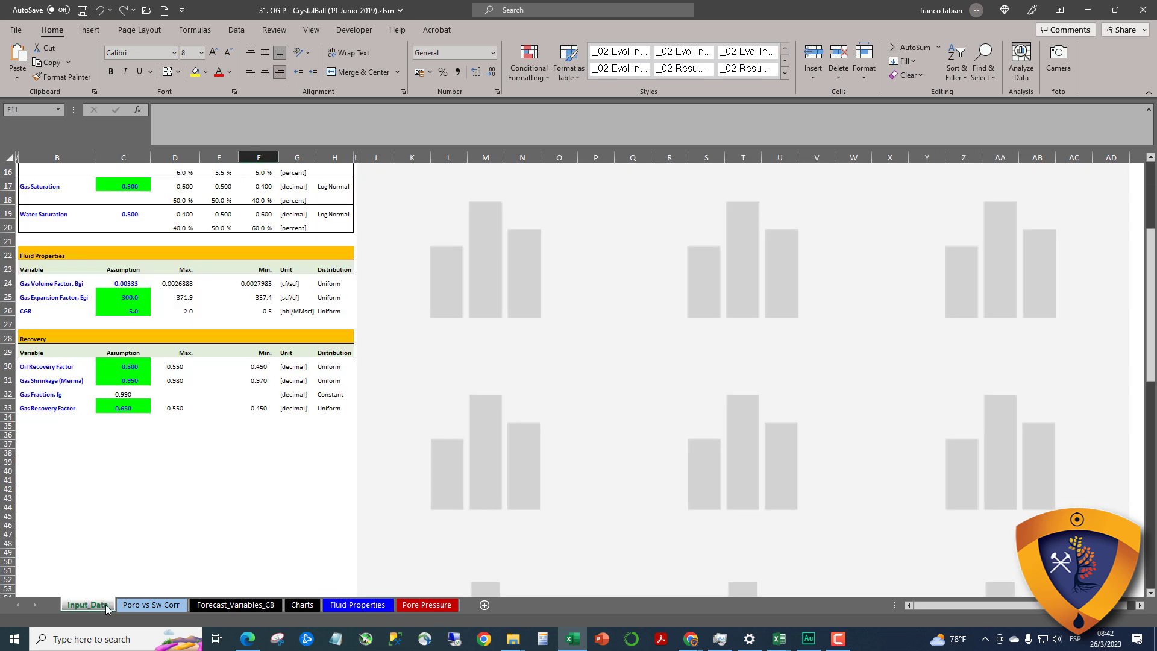
scroll(471, 341, "up", 2)
scroll(471, 340, "up", 1)
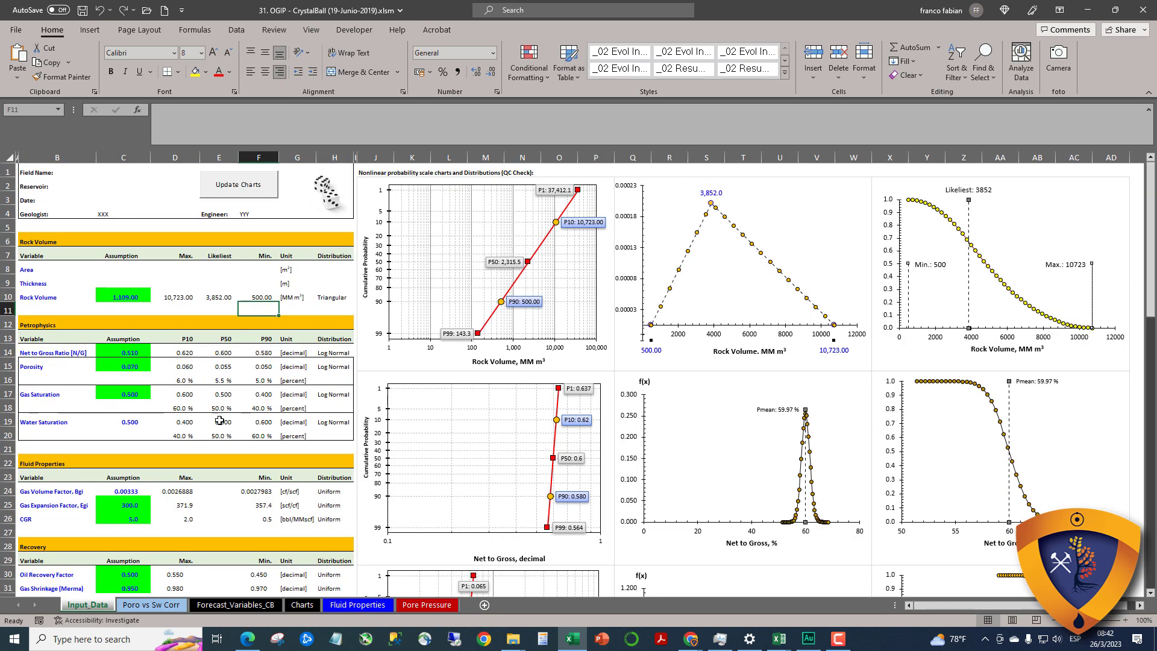
left_click(441, 606)
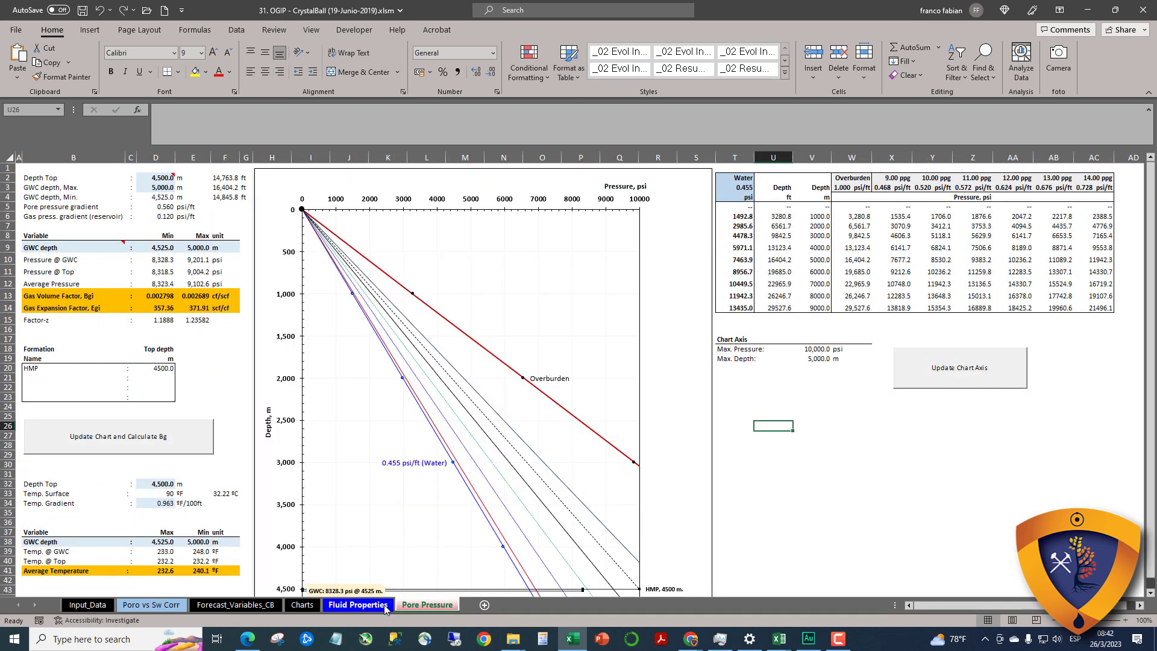
left_click(386, 605)
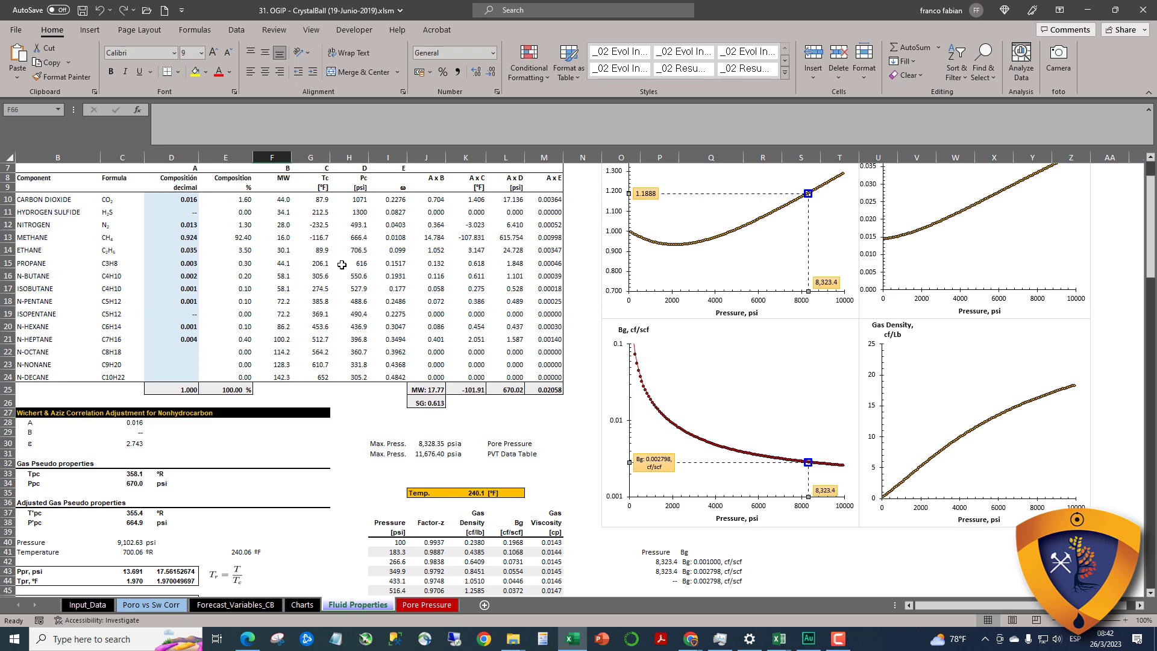
left_click(446, 607)
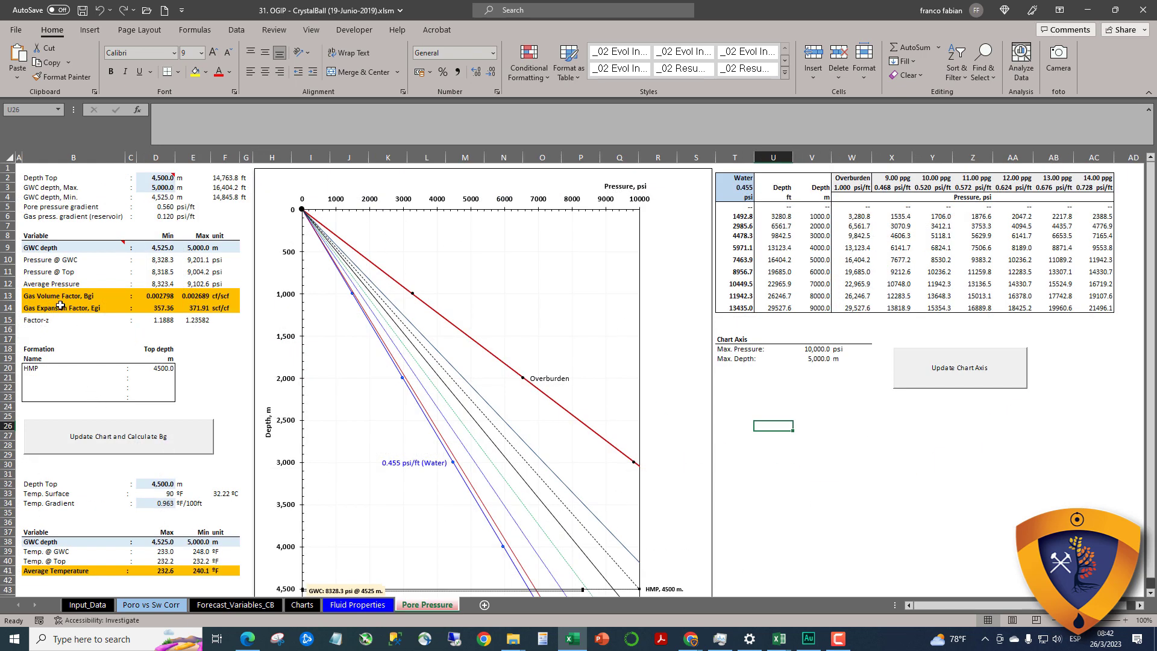
left_click(364, 606)
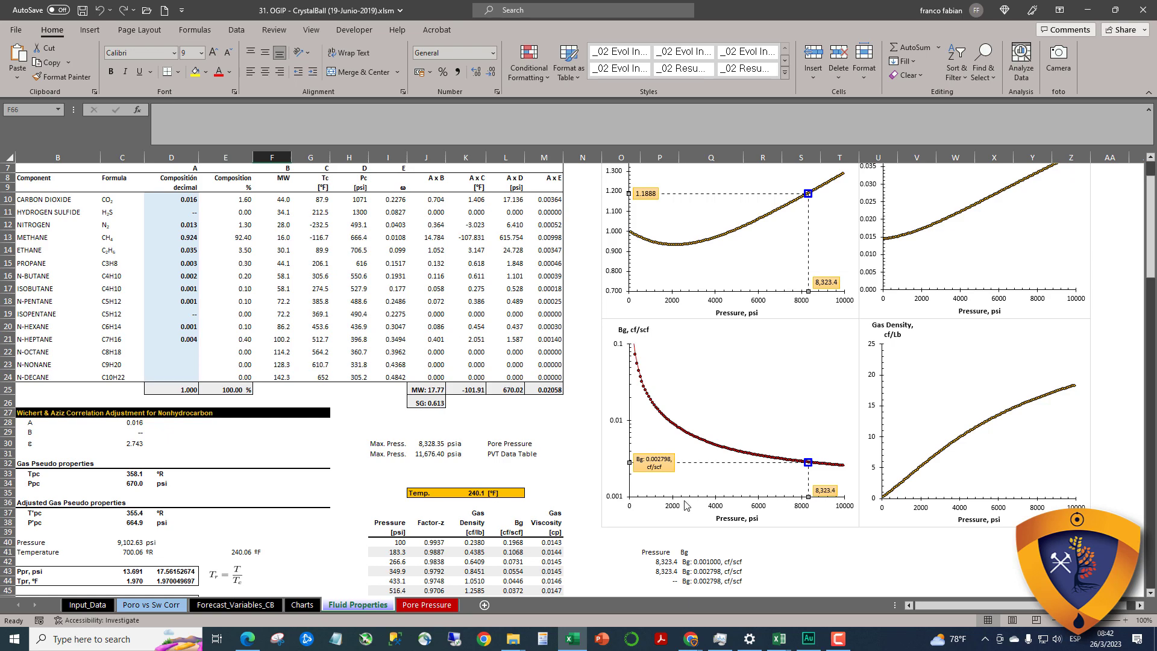
left_click(572, 641)
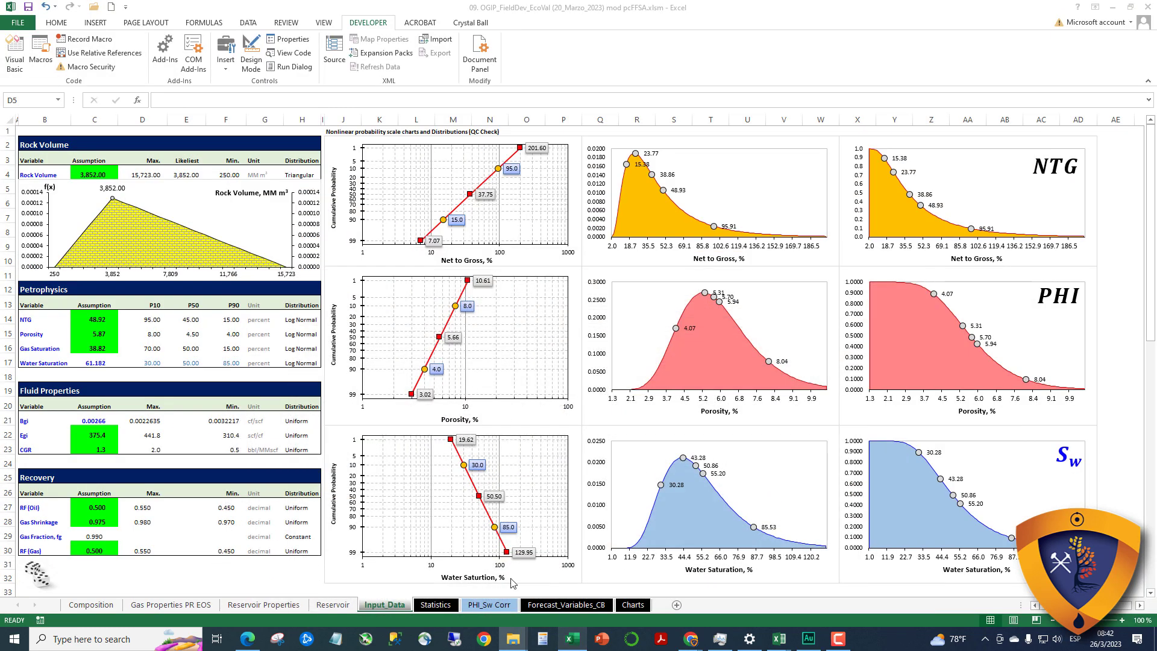
On the Composition sheet, enter N-butane 1.70 and isobutane 0.00, then recalculate pseudo-critical properties
left_click(161, 605)
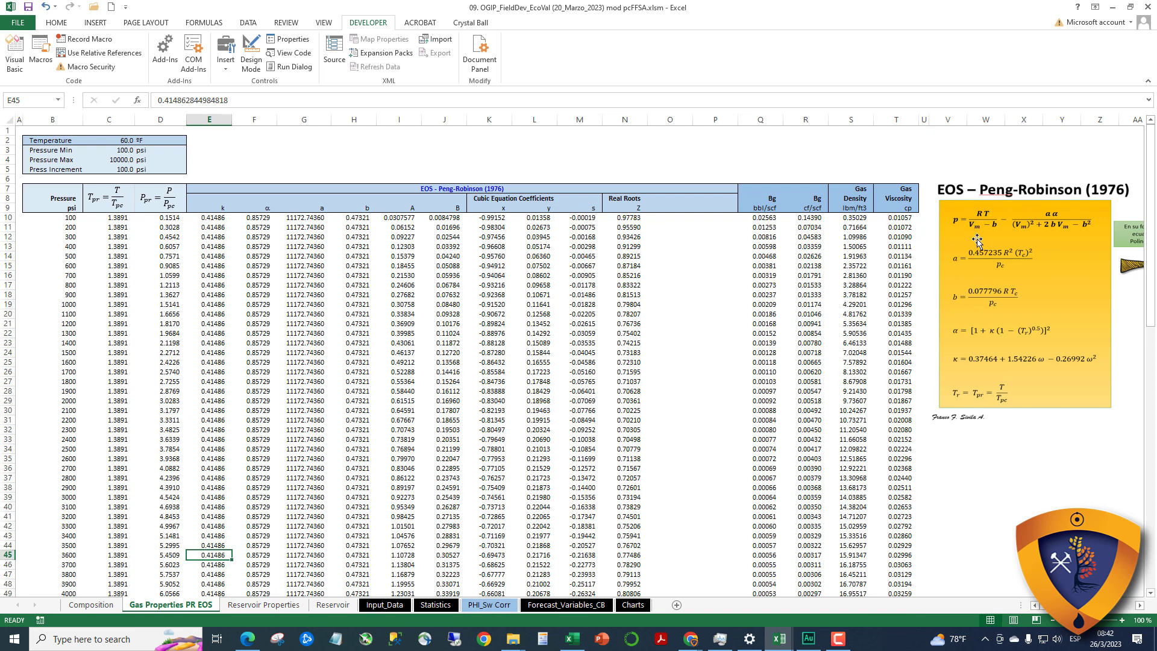
left_click(91, 605)
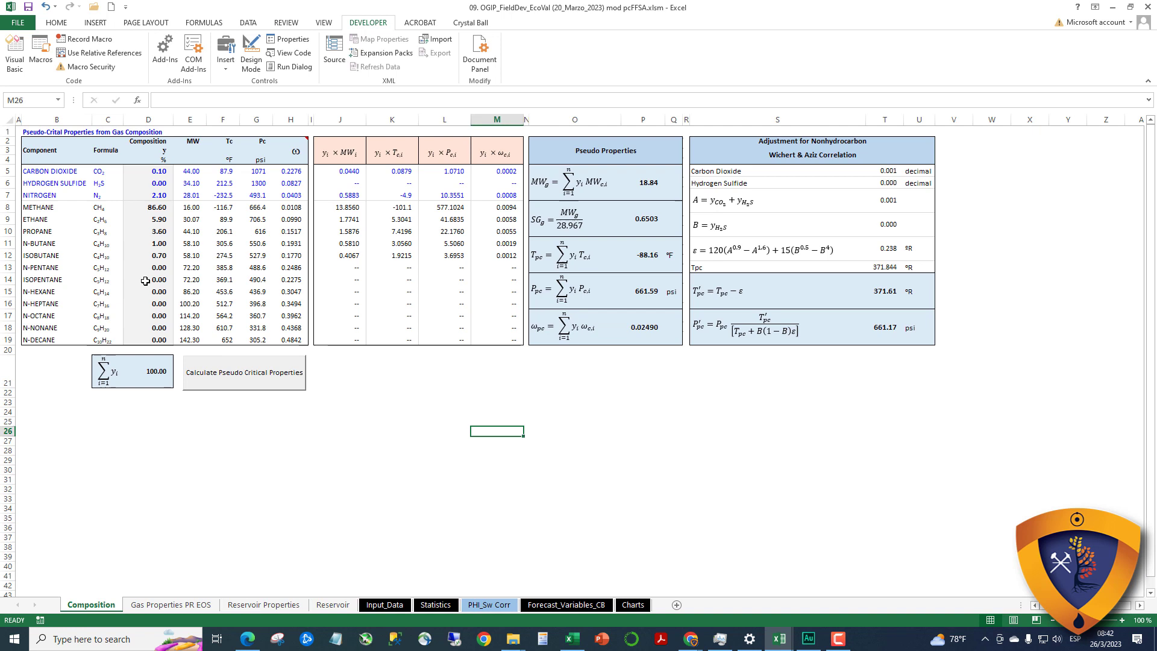
left_click(159, 245)
type("1.7")
key("Return")
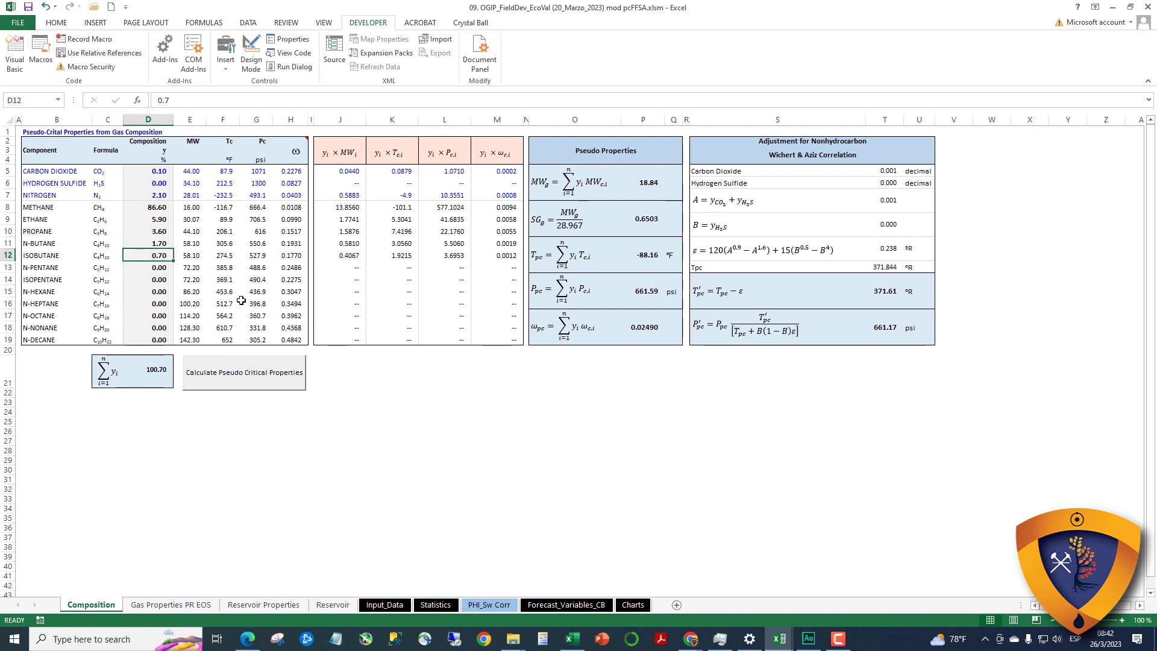
type("0")
key("Return")
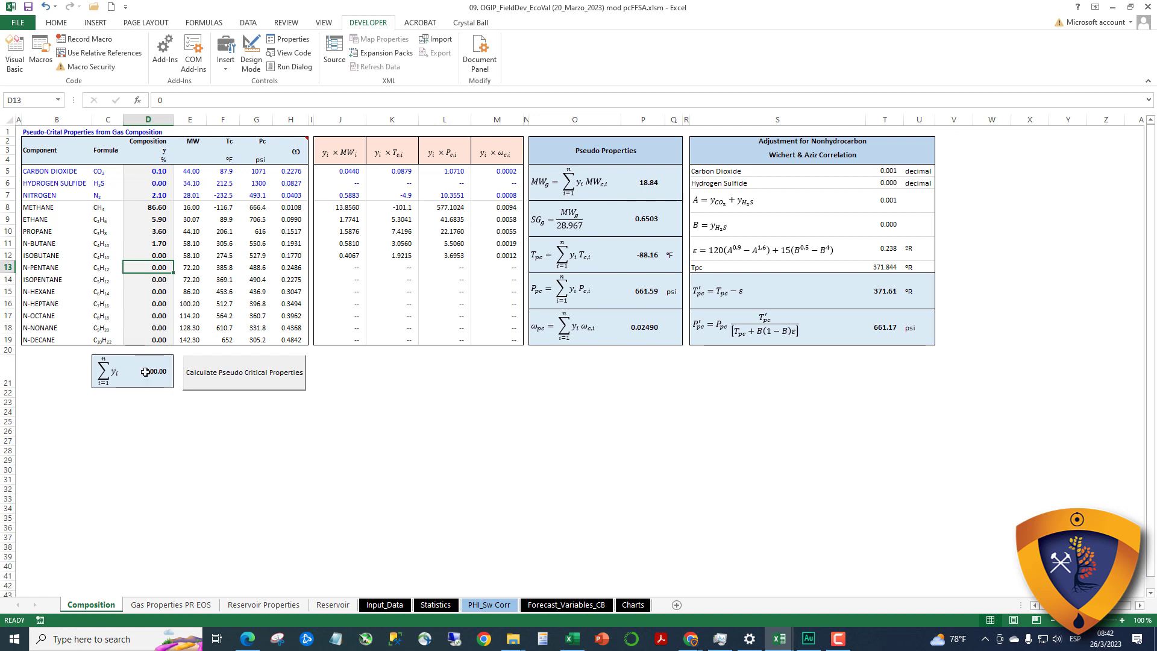
left_click(232, 378)
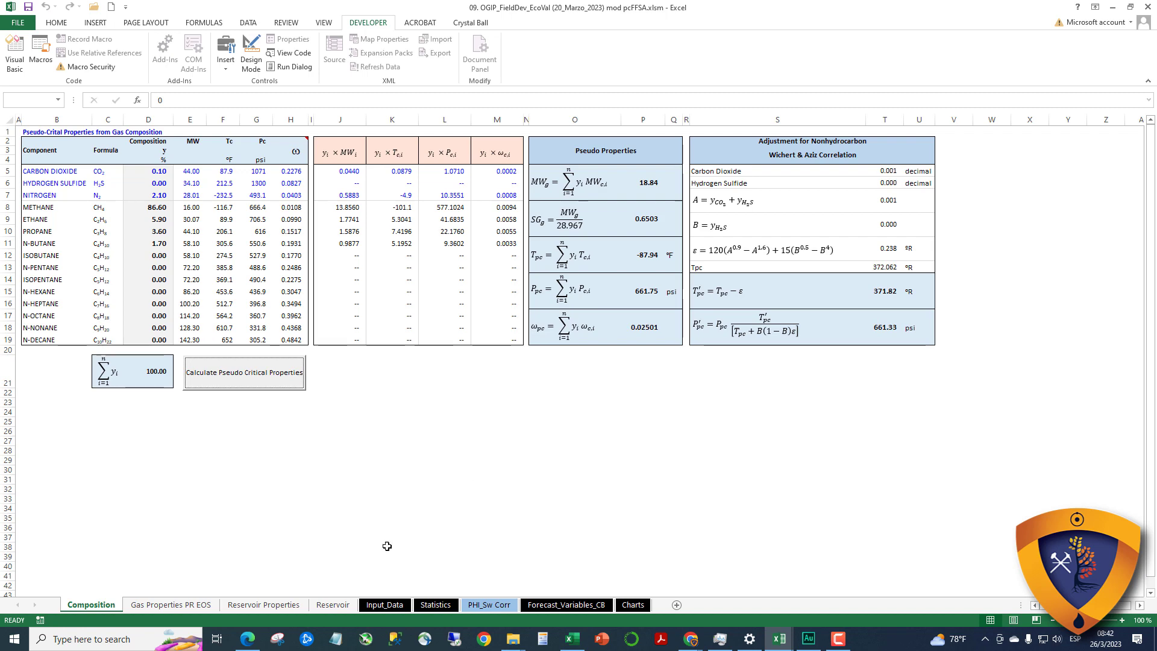
left_click(171, 604)
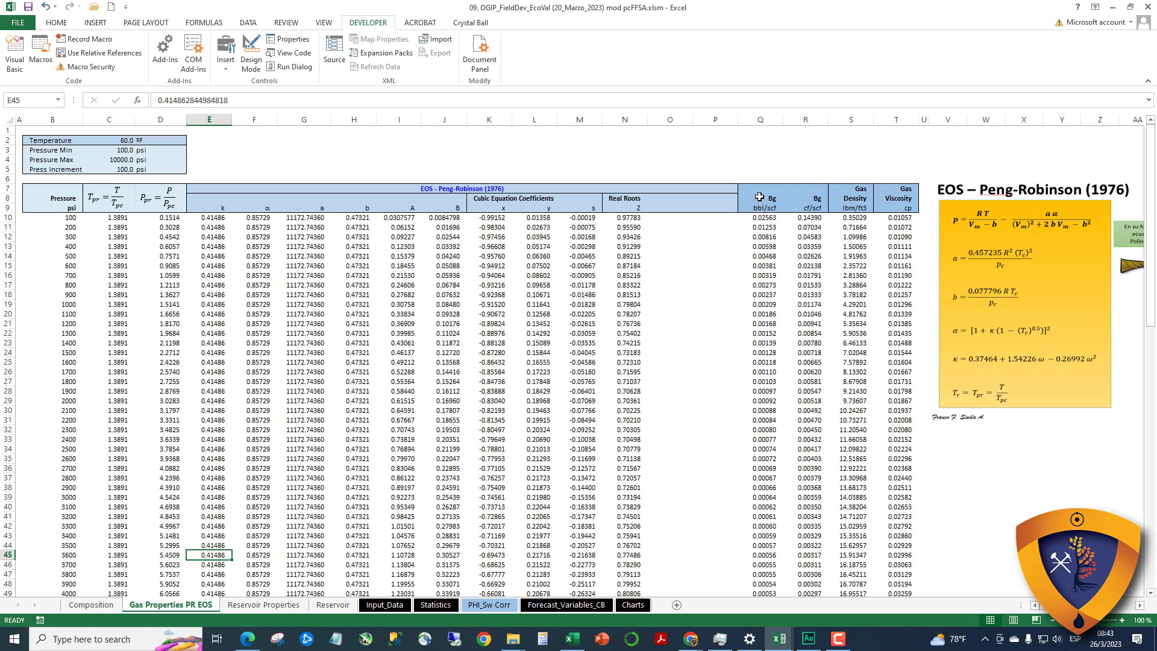
Select the PR EOS Bg values Q8:R25, then review the Reservoir sheet's Min/Max inputs and gas volume factors
left_click_drag(759, 197, 811, 364)
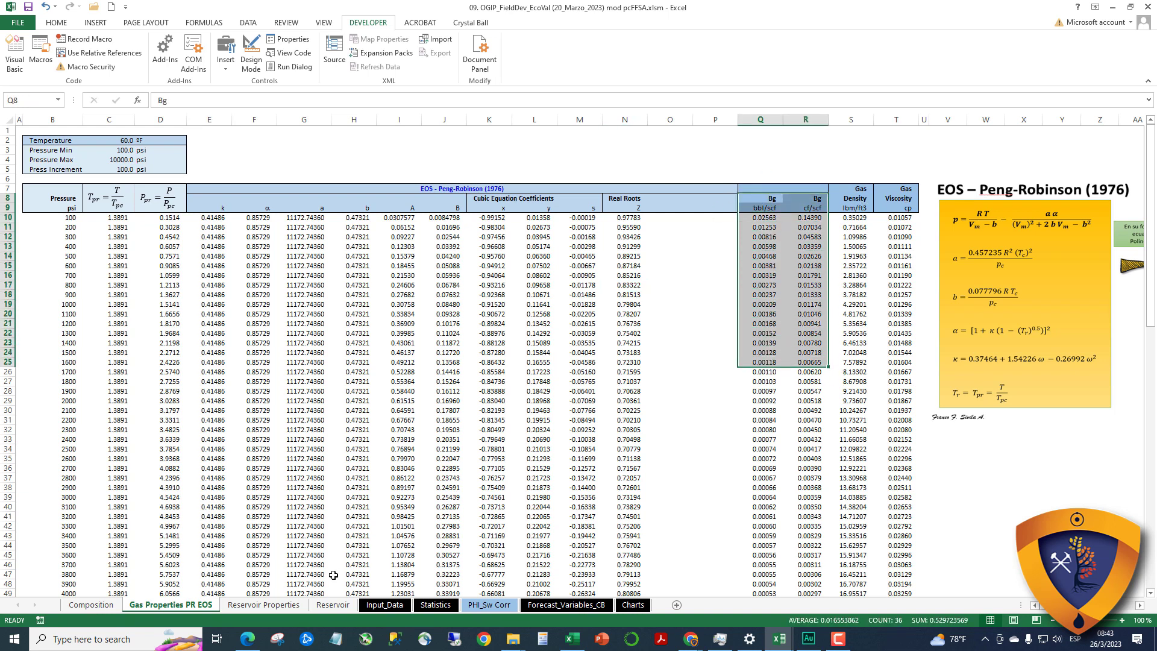
left_click(263, 605)
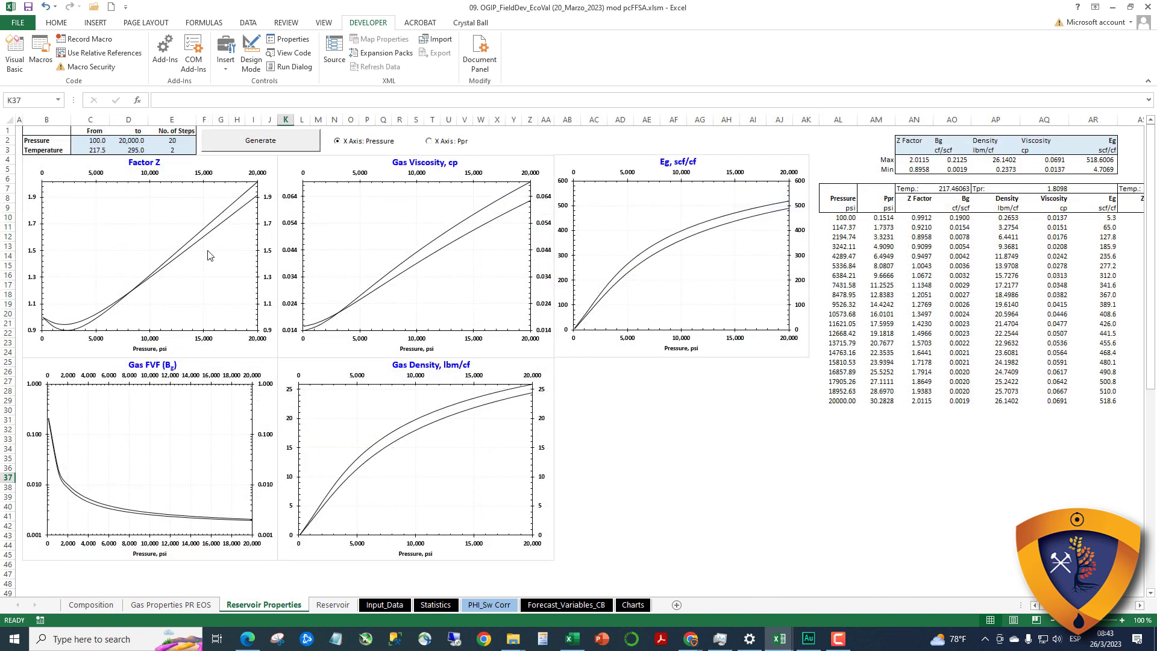
left_click(332, 604)
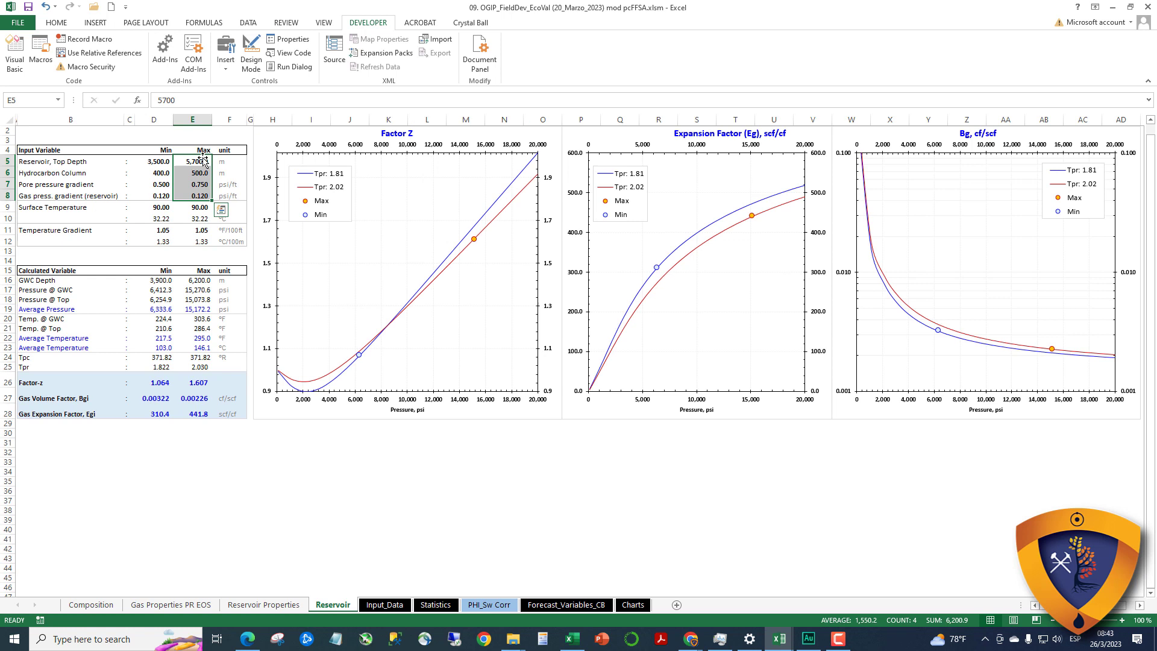
left_click_drag(164, 161, 193, 195)
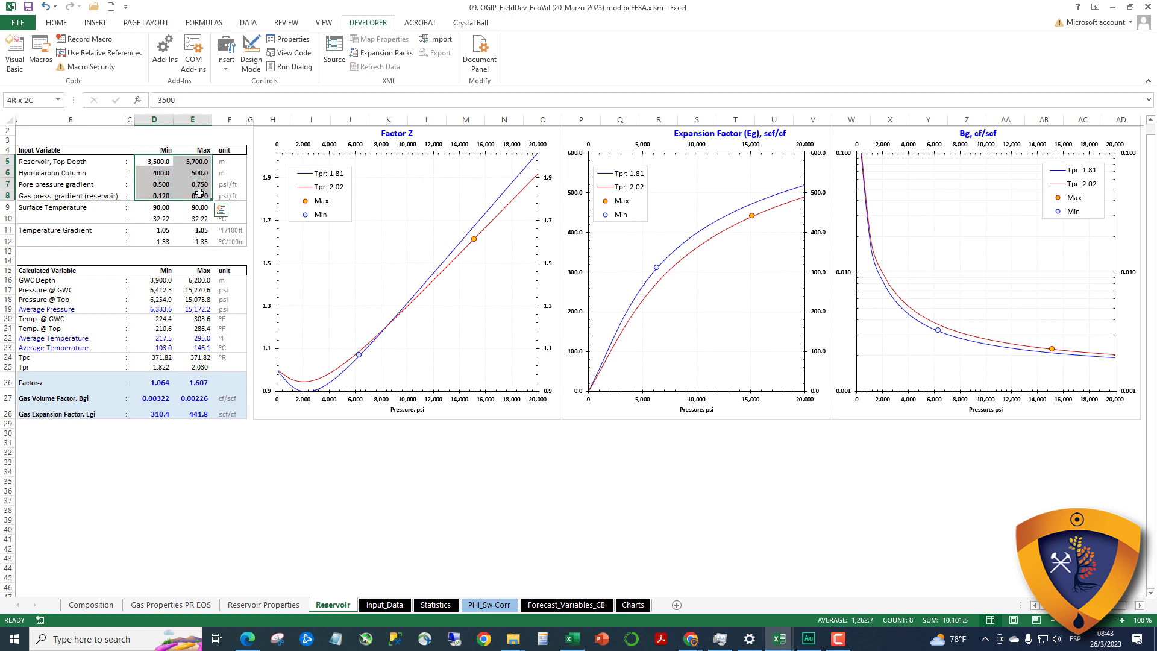
left_click_drag(159, 400, 198, 398)
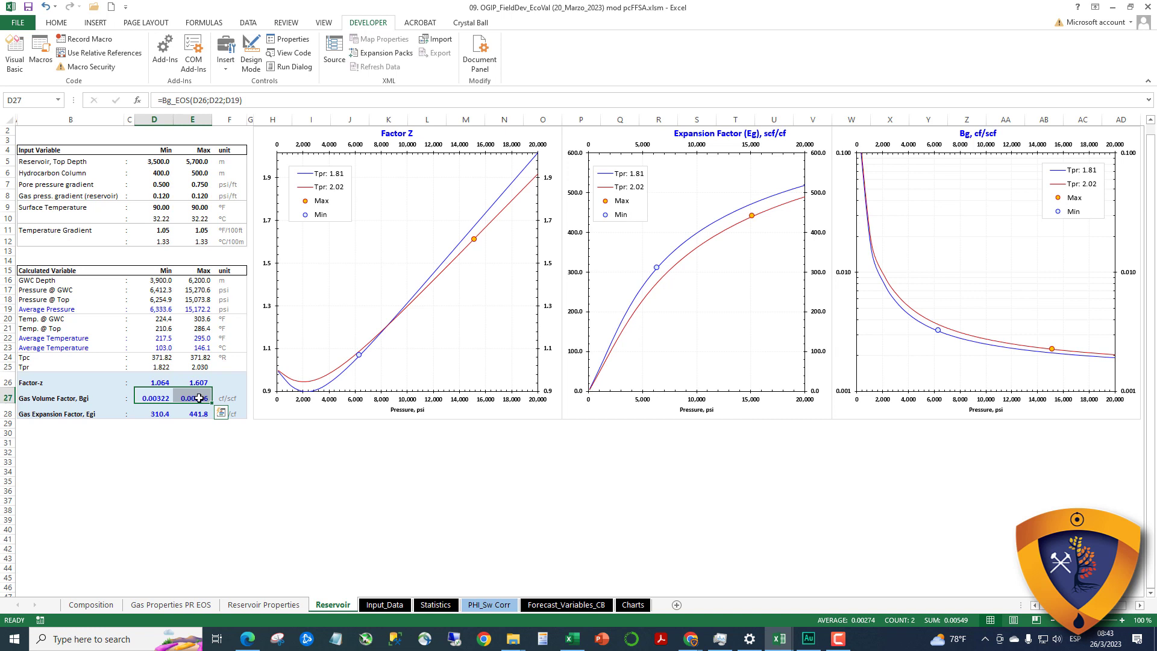
Set the minimum reservoir top depth to 4,500 and the minimum hydrocarbon column to 300
left_click(162, 162)
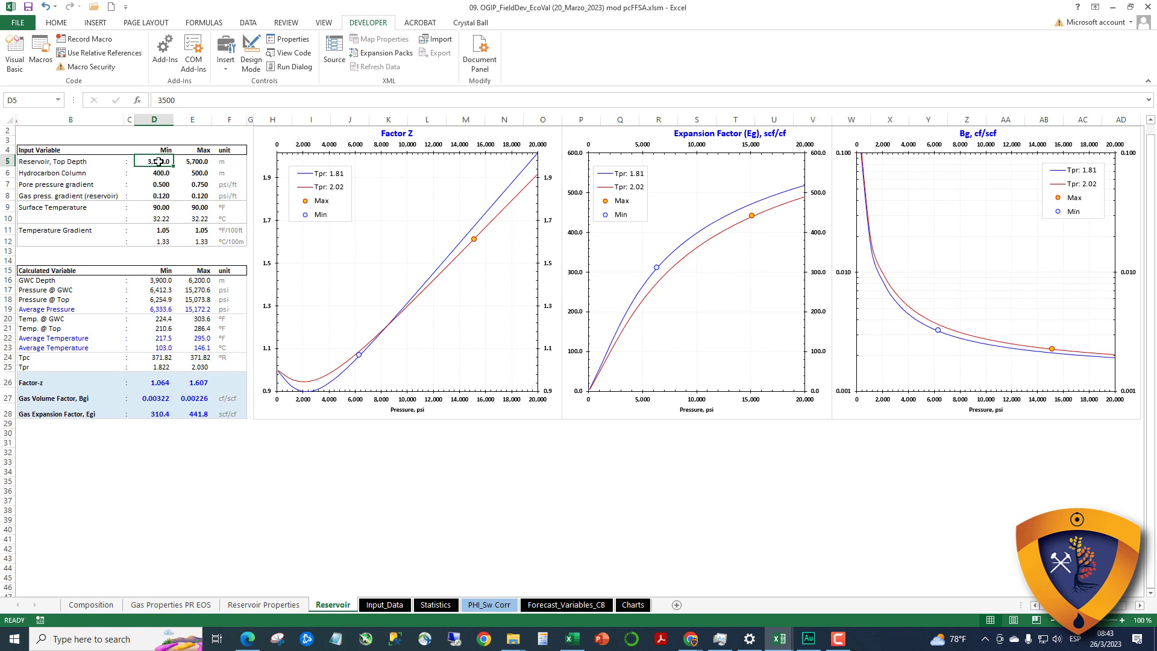
type("4,50")
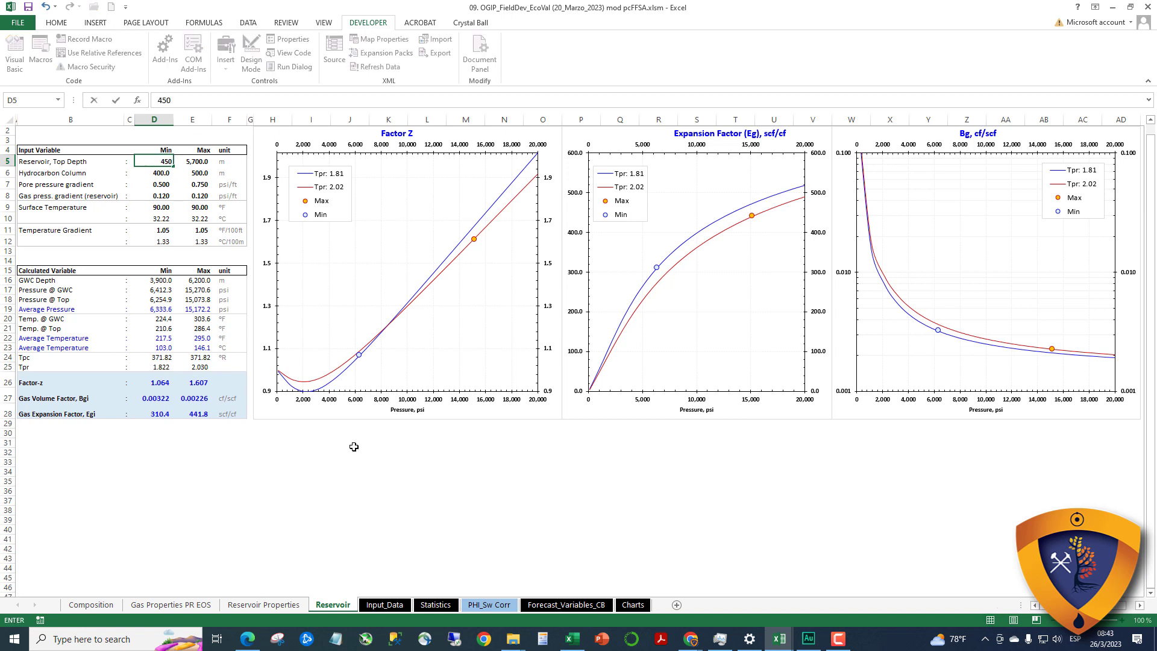
type("0")
key("Return")
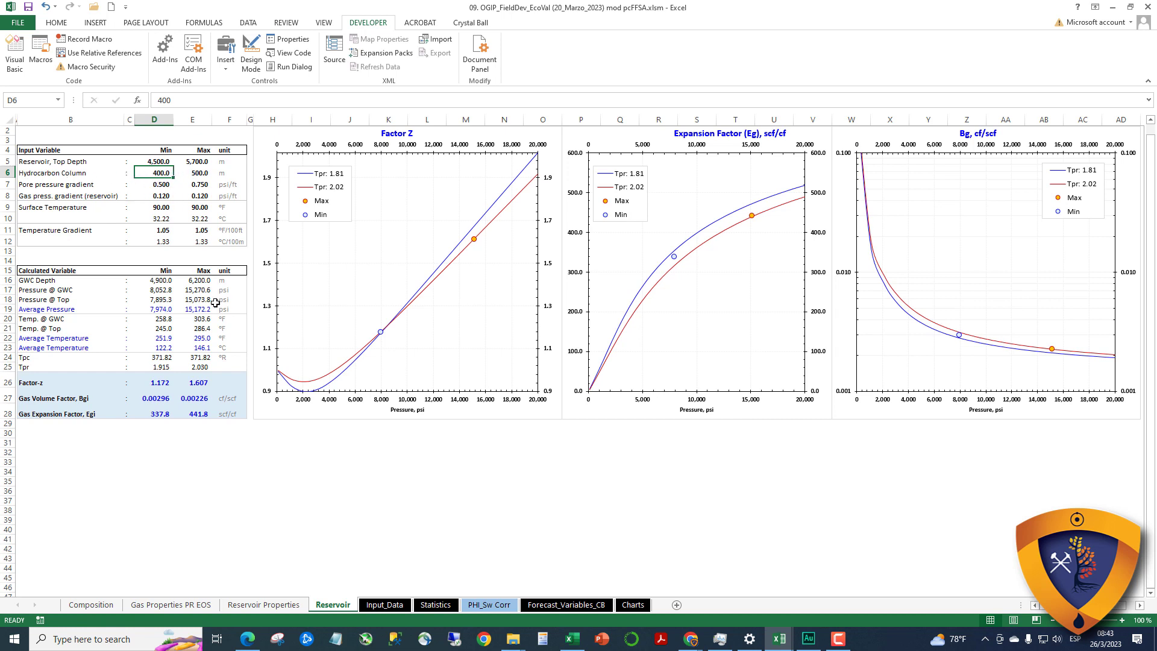
type("300")
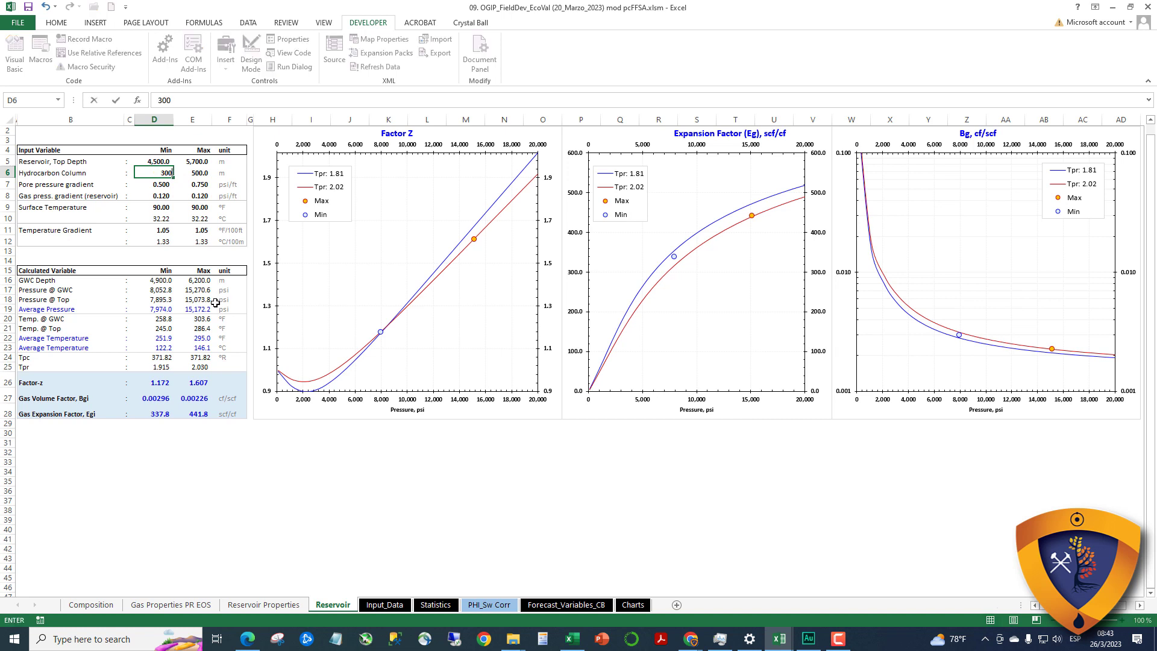
key("Return")
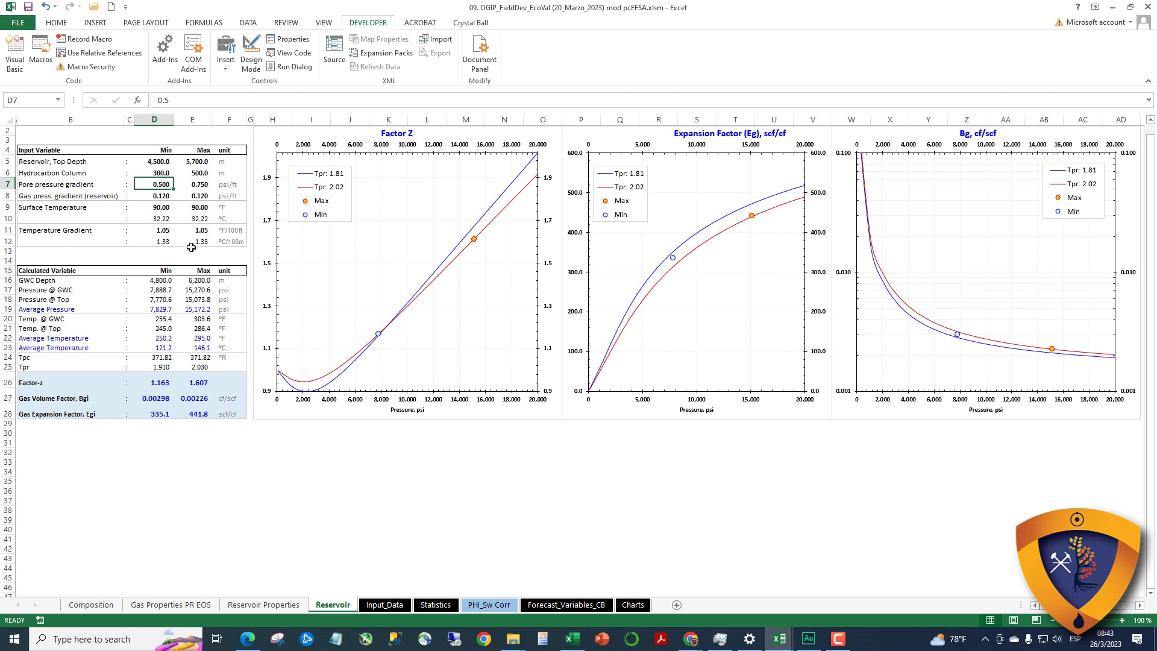
Change the maximum temperature gradient cell E11 to 1.12
left_click(196, 230)
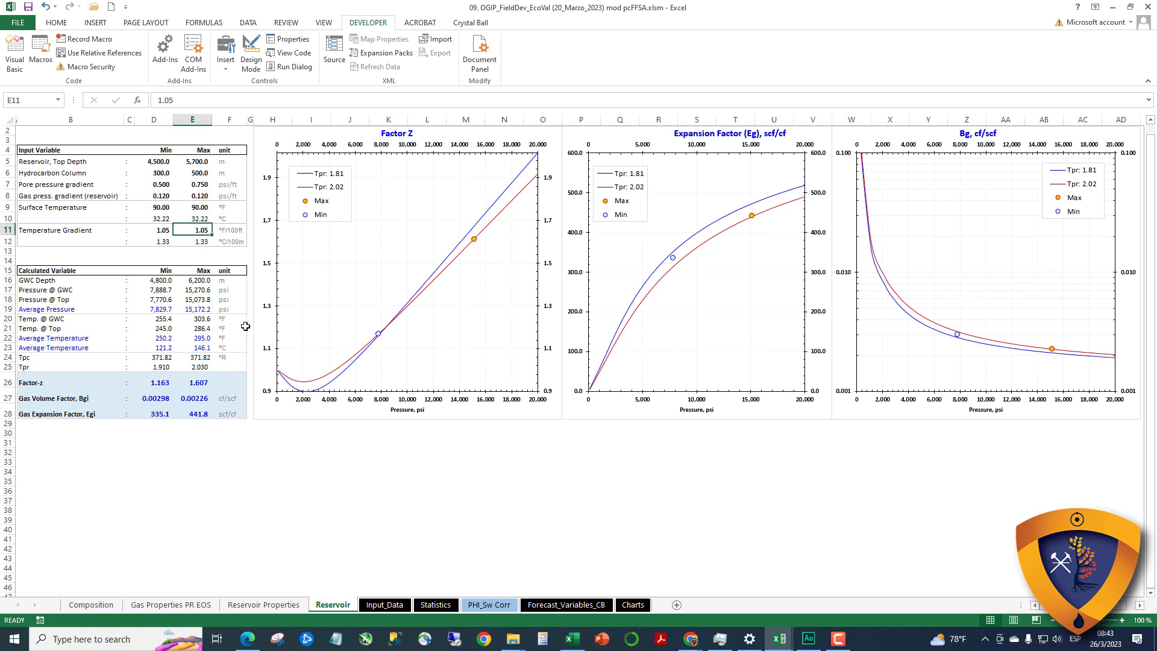
type("1.12")
key("Return")
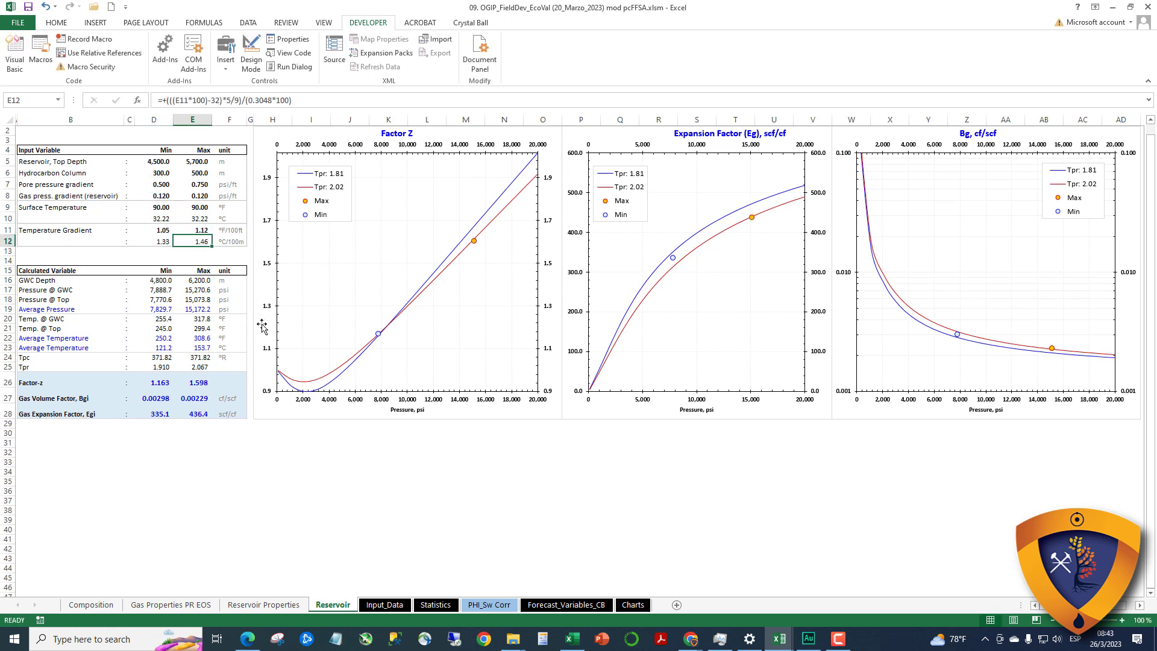
mouse_move(476, 247)
Select the higher-temperature Tpr curve and run Generate on Reservoir Properties to rebuild the curves
left_click(498, 222)
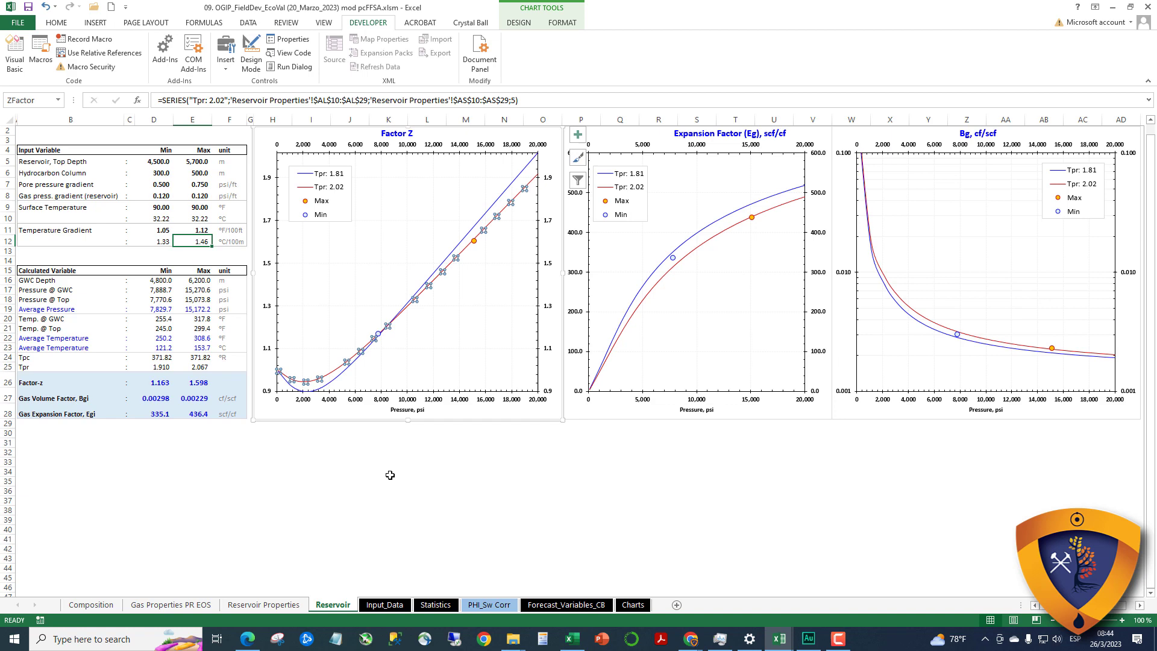
left_click(281, 605)
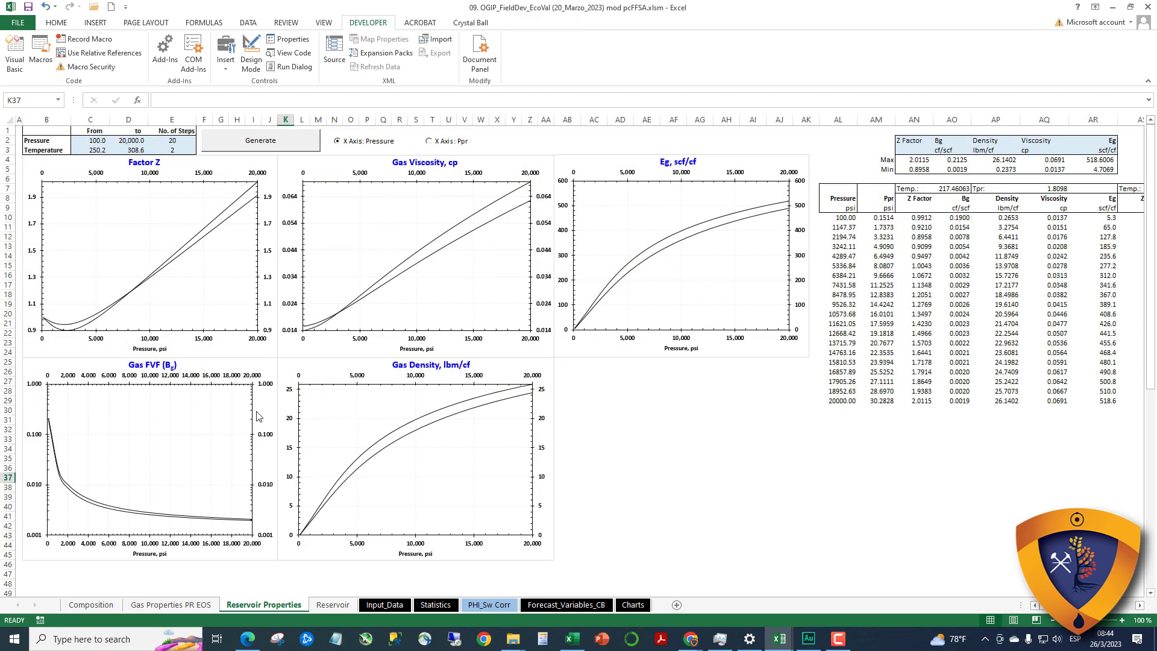
left_click(261, 142)
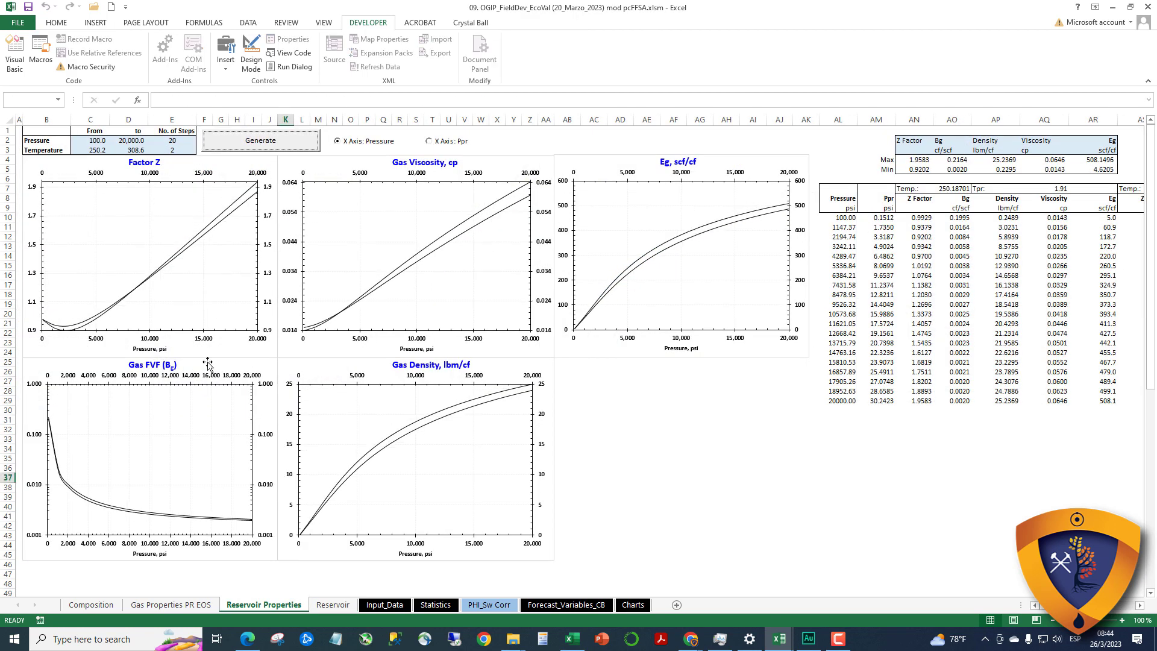
left_click(332, 605)
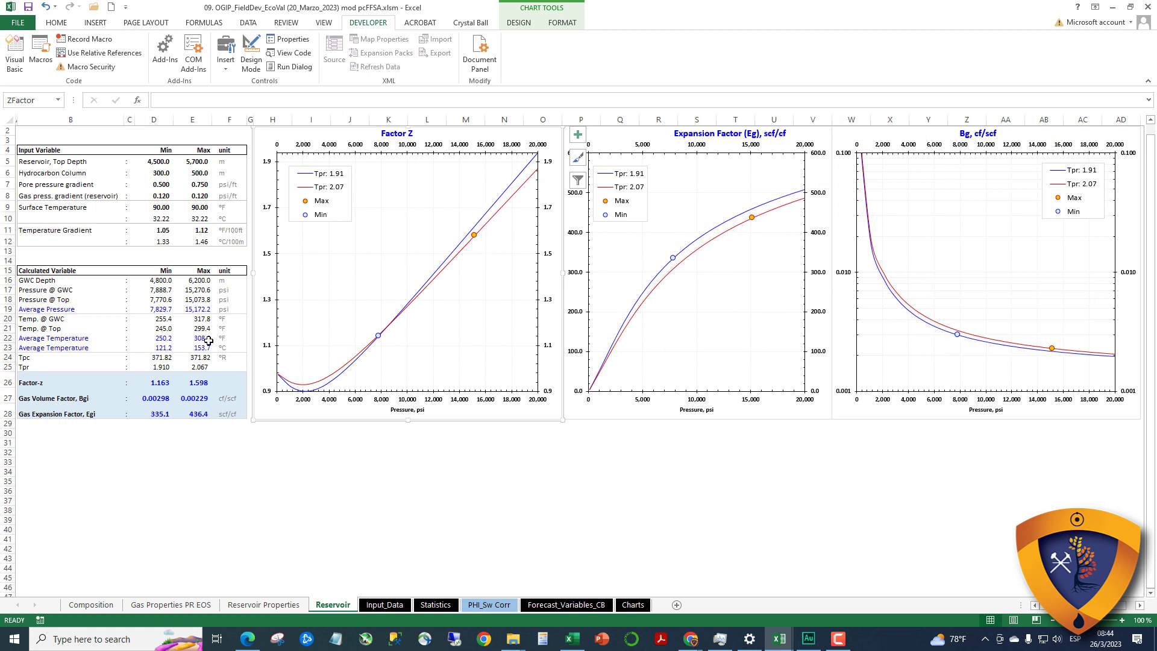
left_click(283, 499)
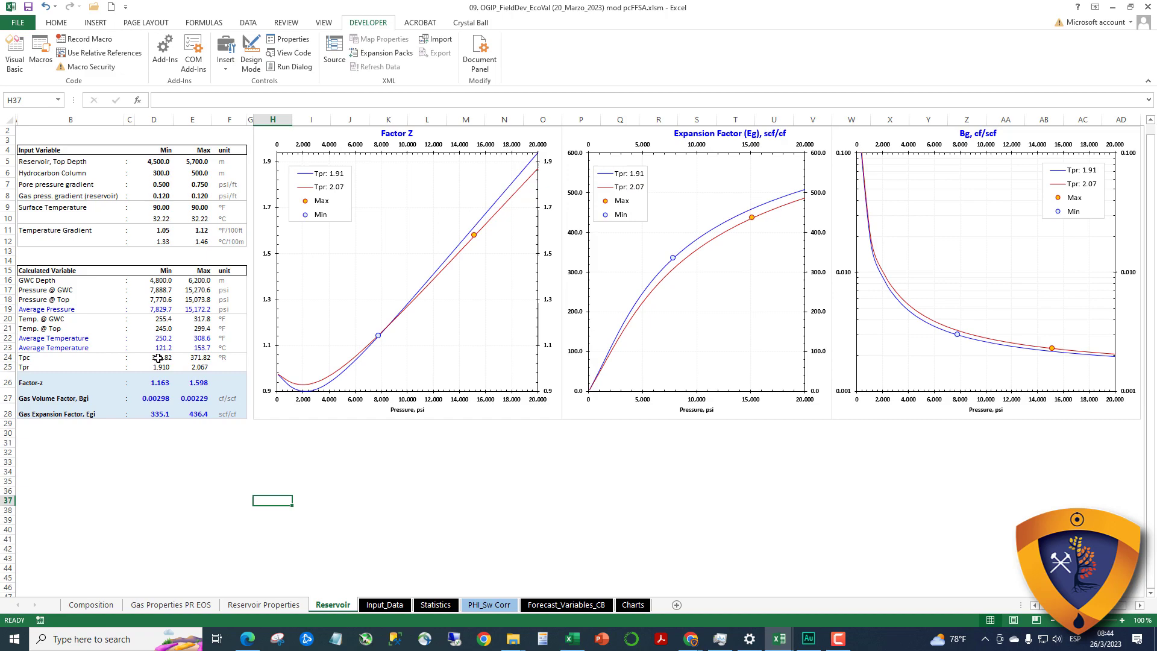
left_click(306, 610)
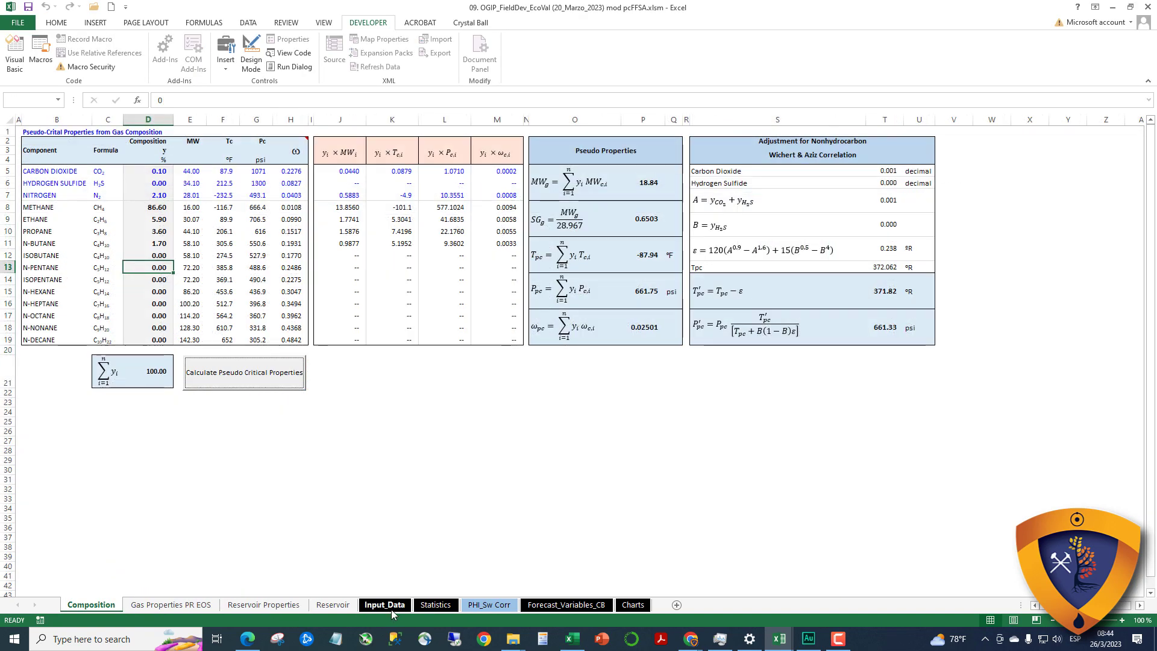
left_click(390, 607)
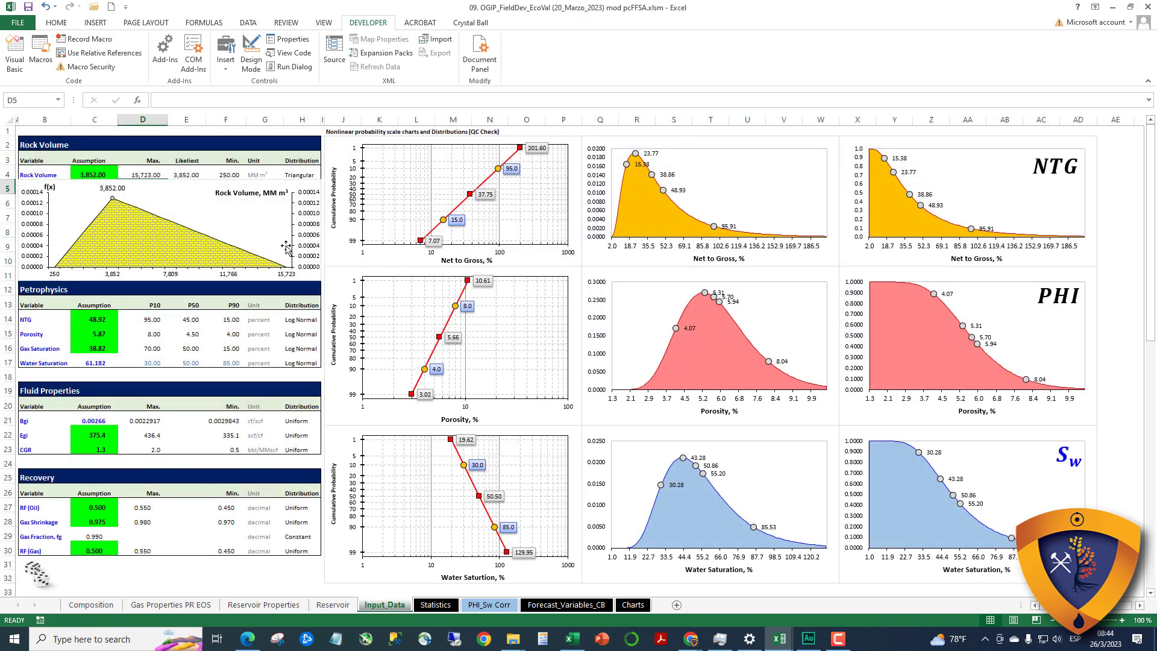
In the field development workbook, inspect the NTG distribution chart and select fluid property ranges D21:F23
left_click(780, 639)
left_click(806, 597)
left_click(598, 263)
scroll(600, 265, "down", 3)
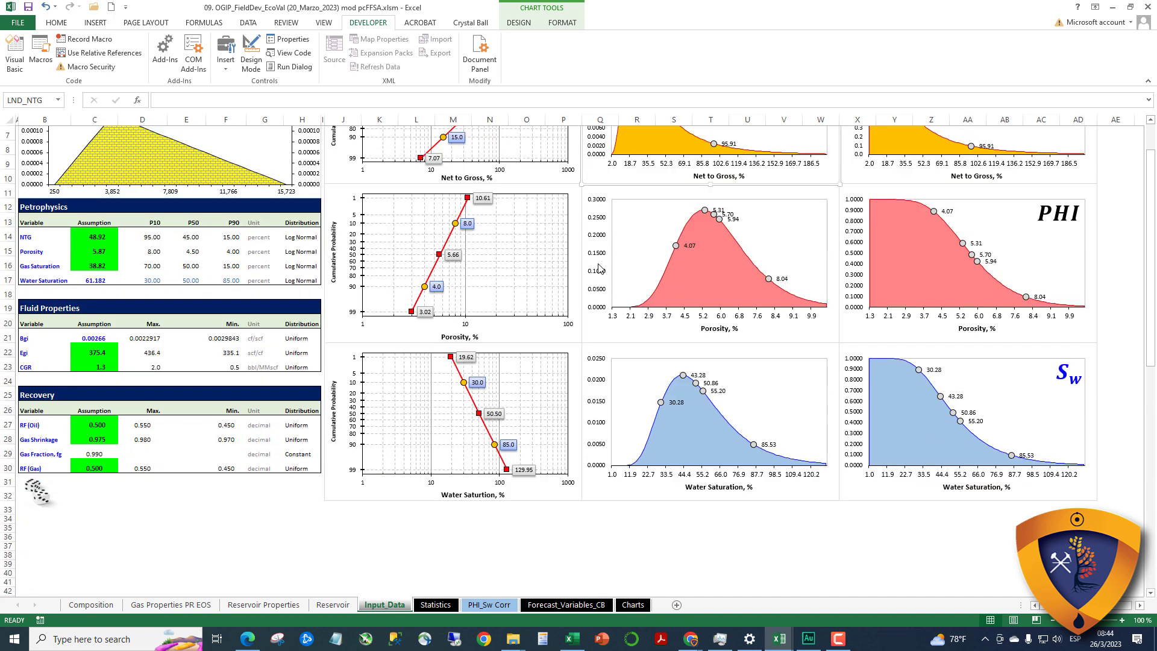
scroll(599, 265, "up", 3)
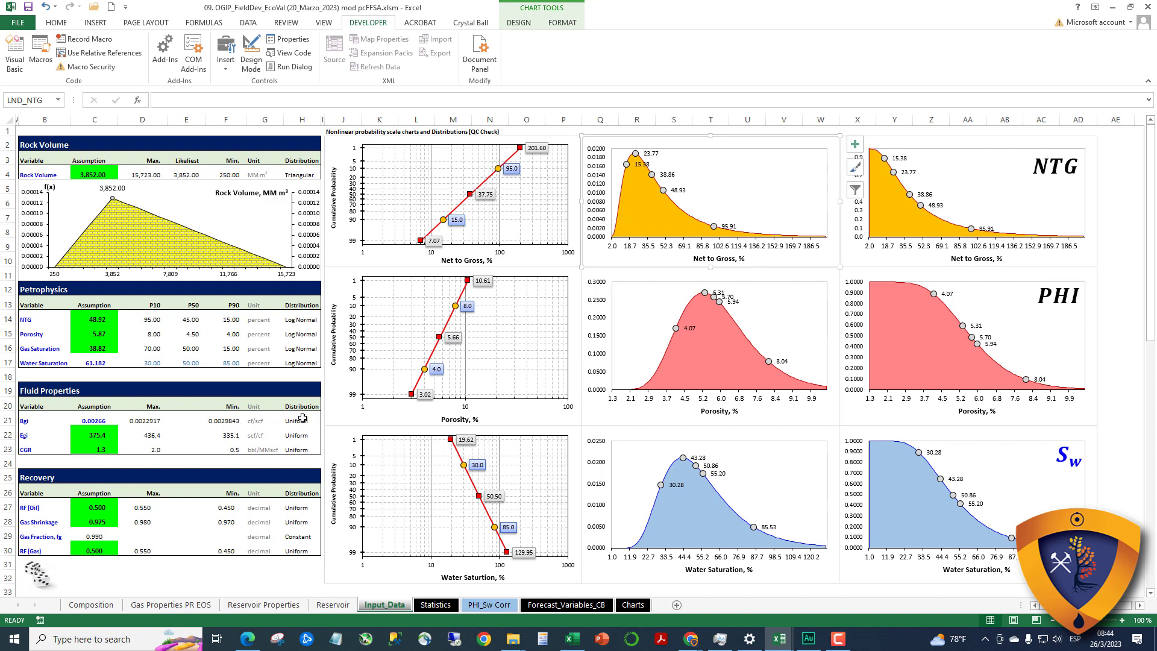
left_click_drag(150, 419, 218, 451)
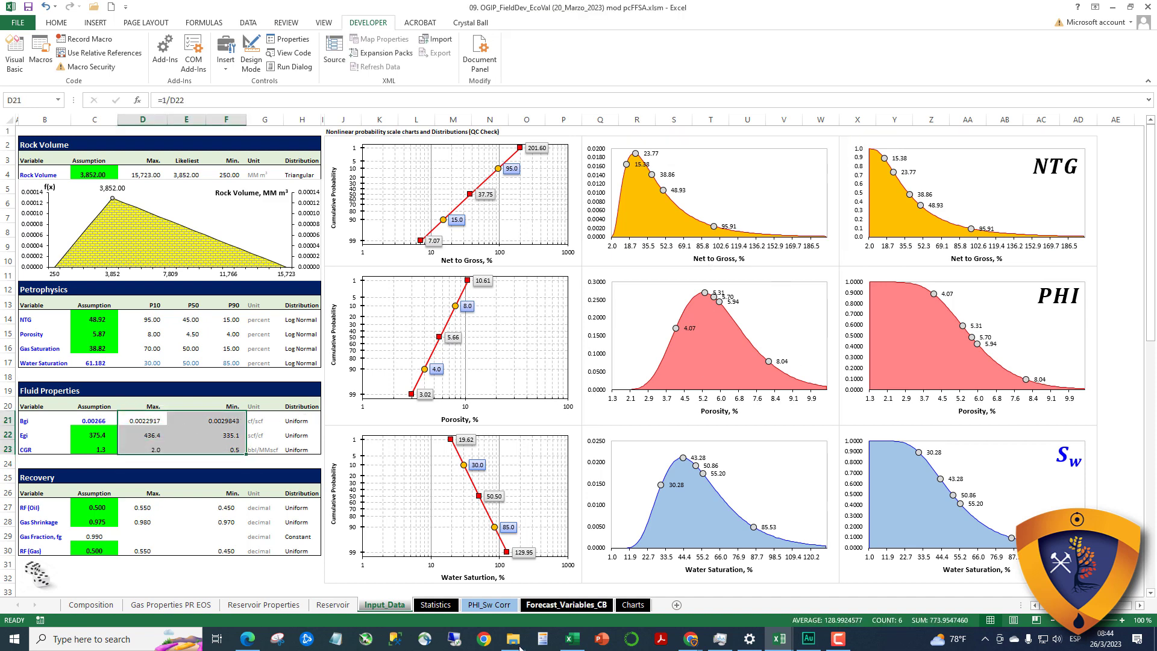
In 31. OGIP - CrystalBall, view the Input_Data sheet and select its cumulative rock volume chart
left_click(779, 639)
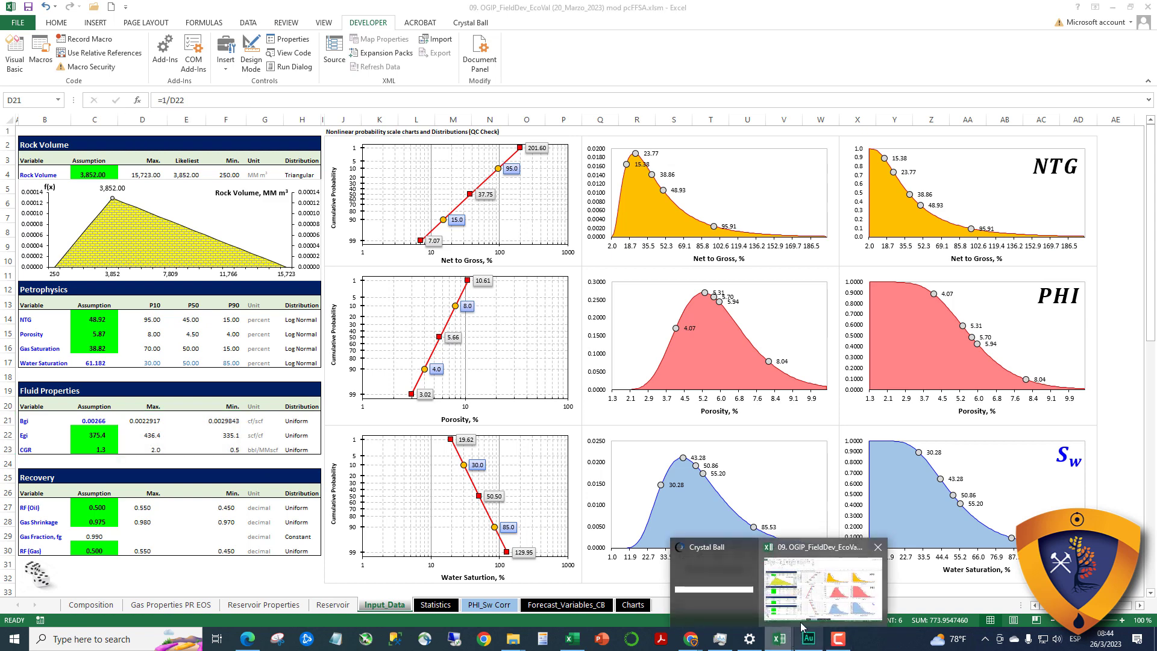
left_click(570, 641)
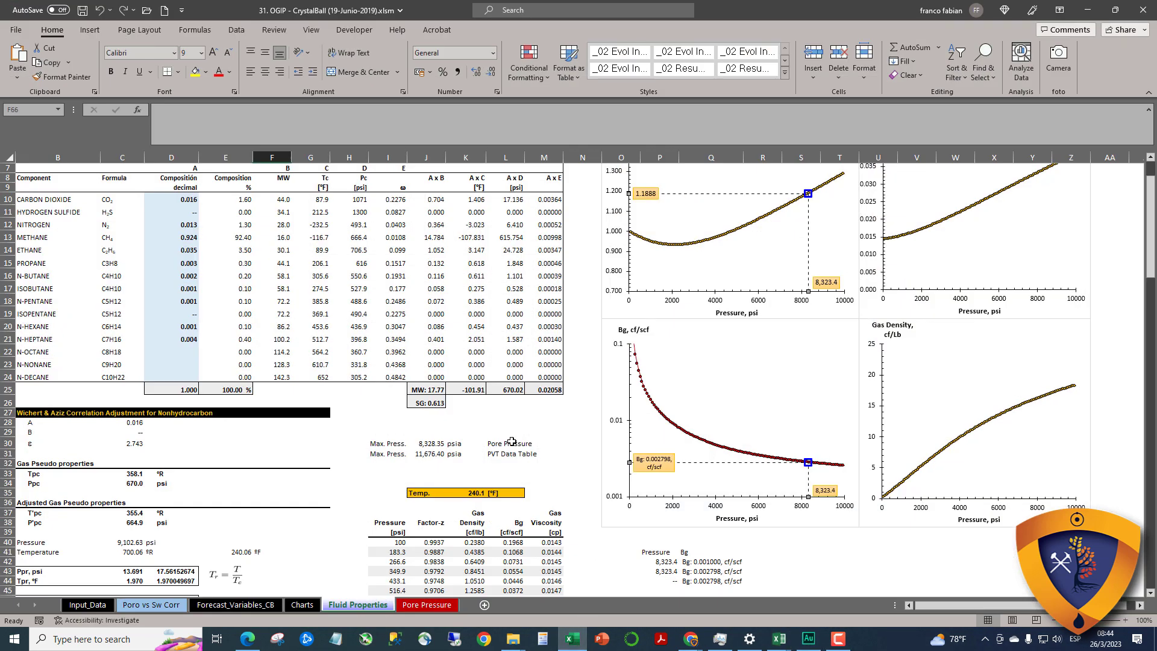
left_click(82, 604)
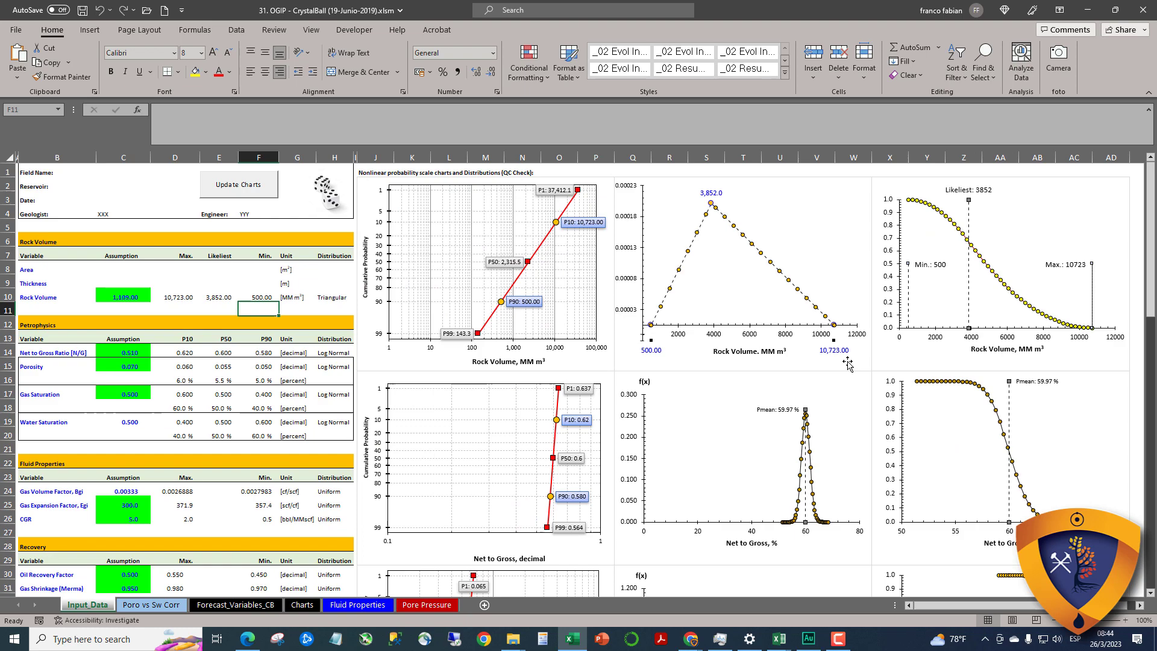
scroll(848, 364, "down", 5)
scroll(848, 363, "down", 20)
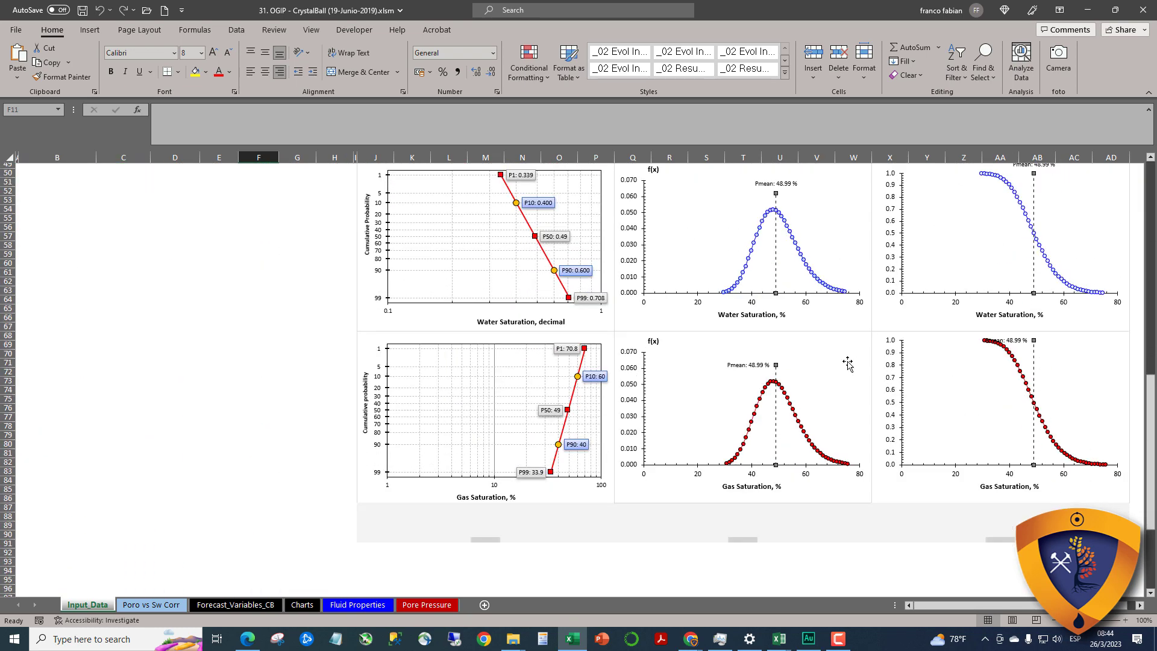
scroll(848, 363, "up", 20)
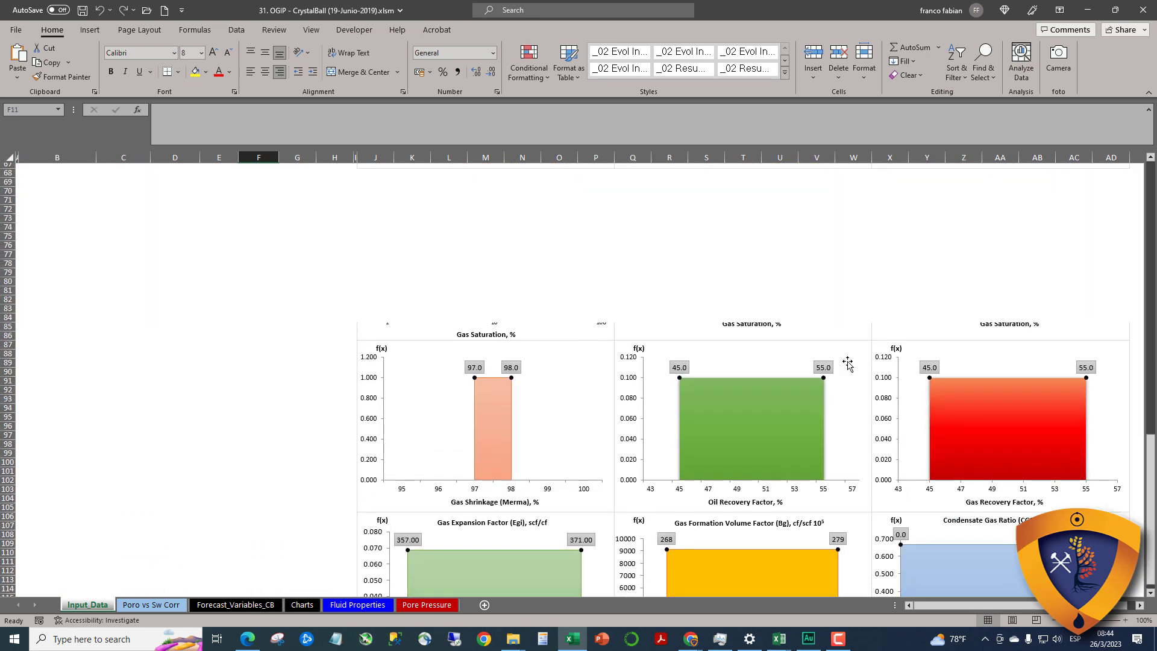
scroll(848, 363, "up", 3)
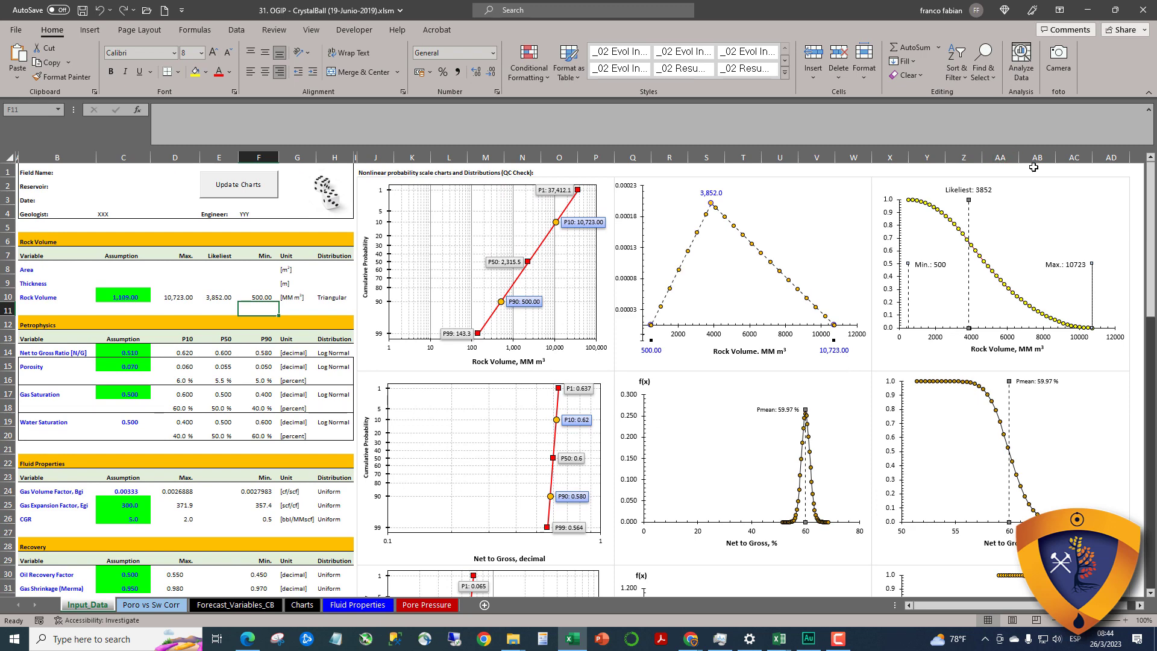
left_click(1035, 185)
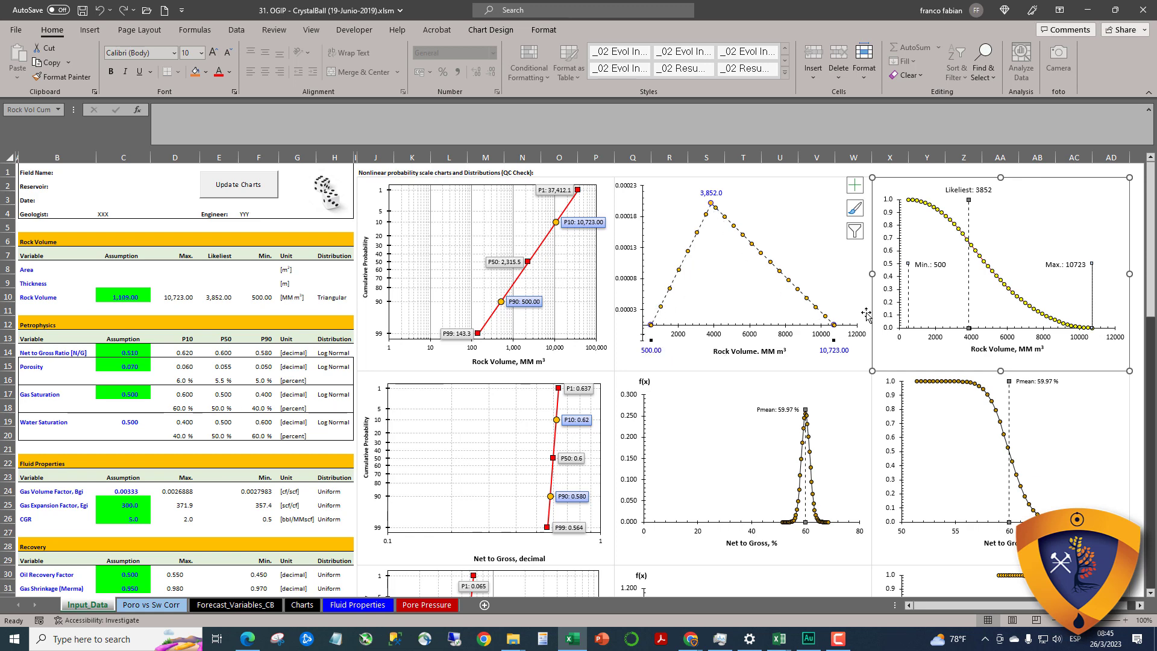
Back in 09. OGIP_FieldDev_EcoVal, check the rock volume chart and open the Statistics sheet
left_click(589, 643)
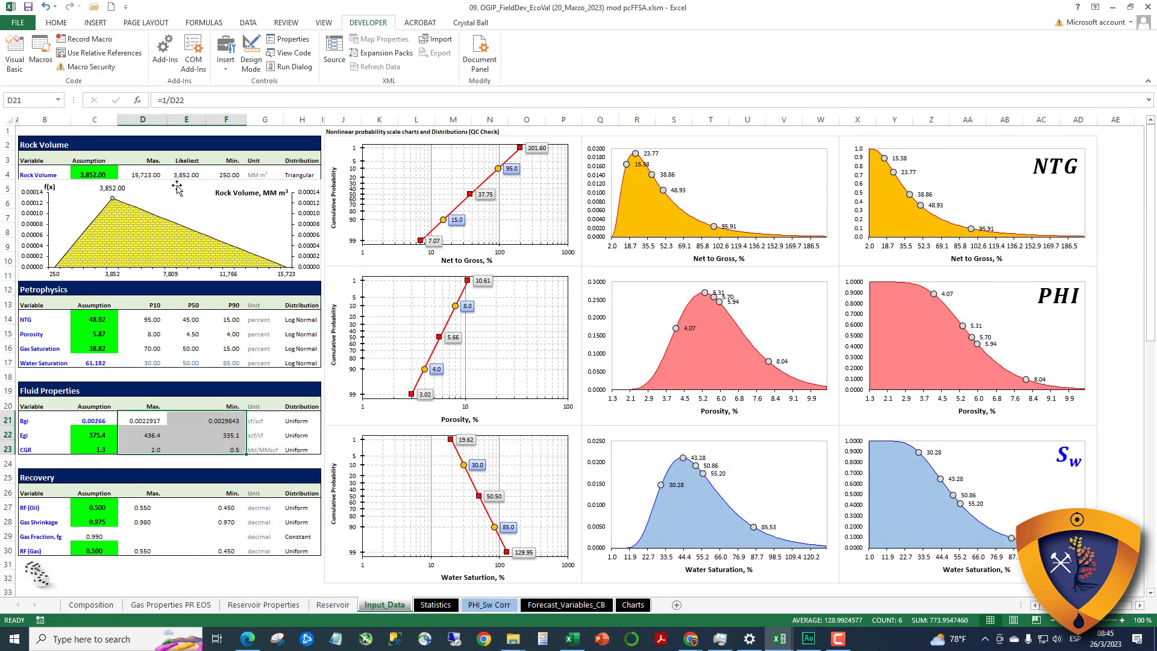
left_click(177, 188)
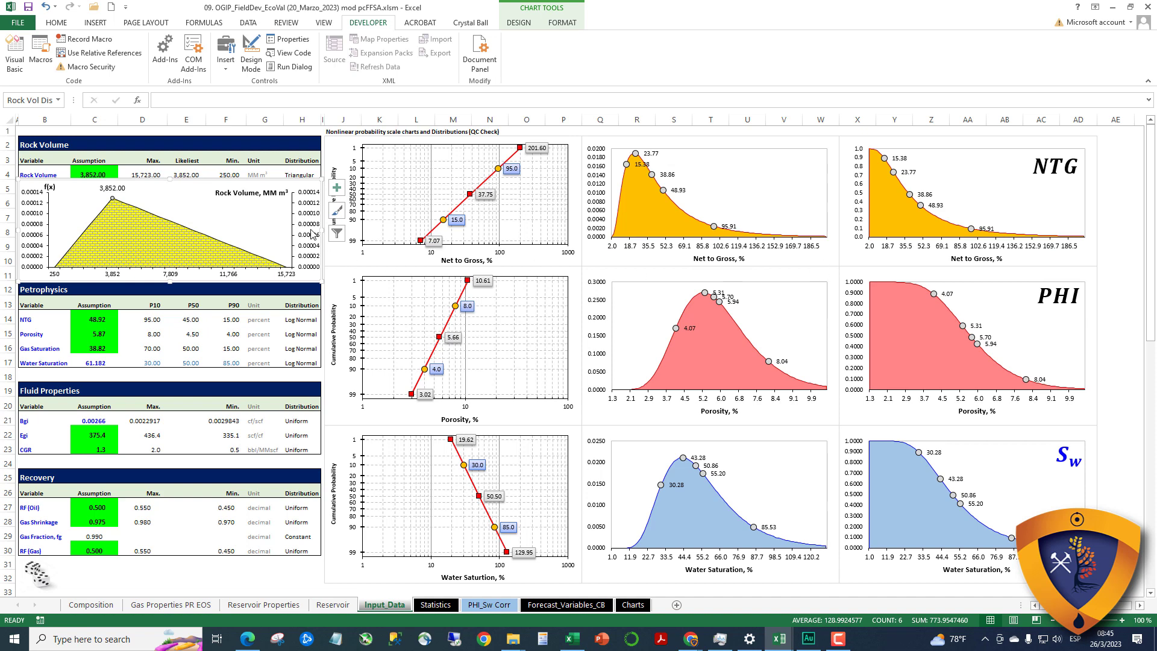
left_click(286, 147)
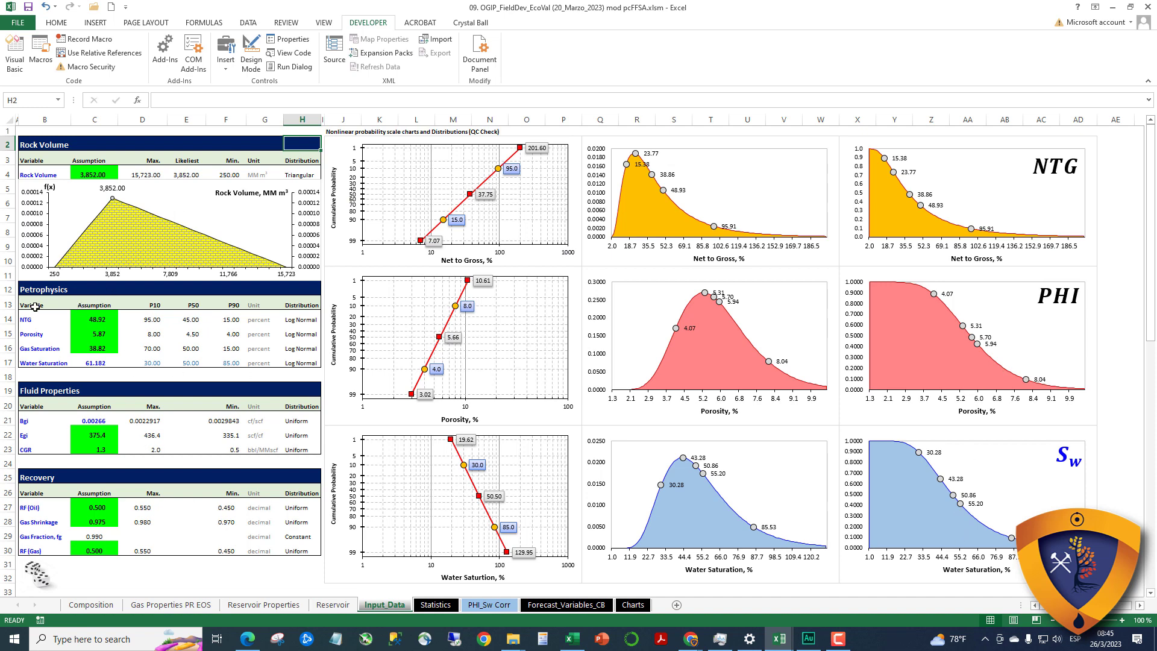
left_click(433, 605)
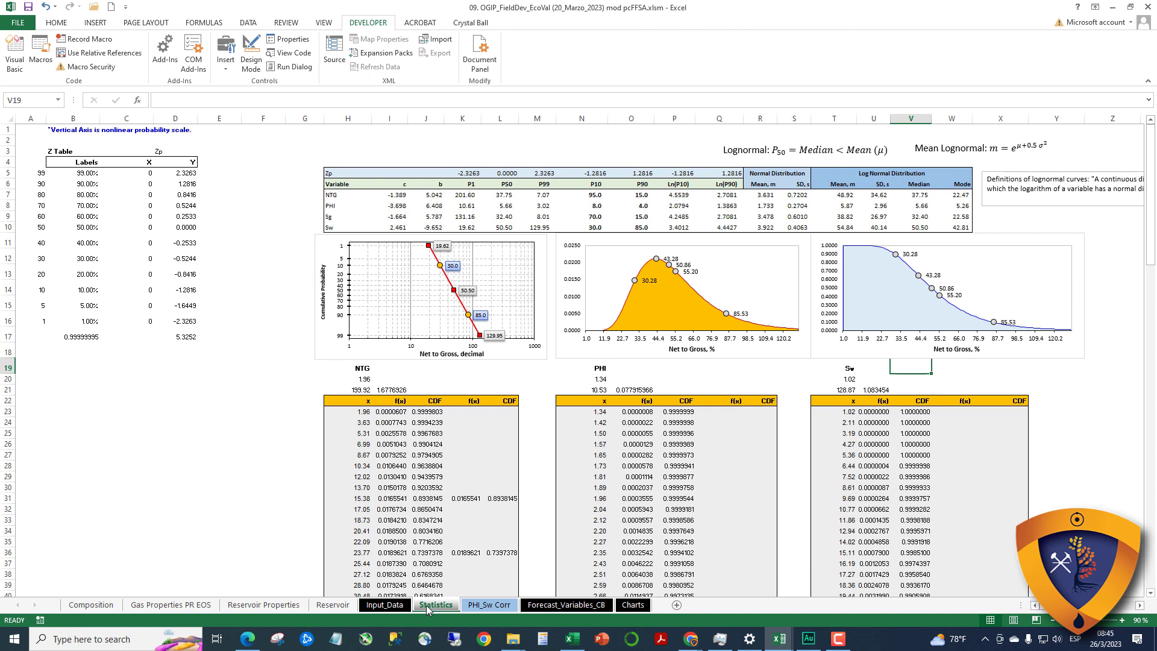
Open the VBA editor from the 31. OGIP - CrystalBall Input_Data tab and browse the sheet modules
left_click(574, 631)
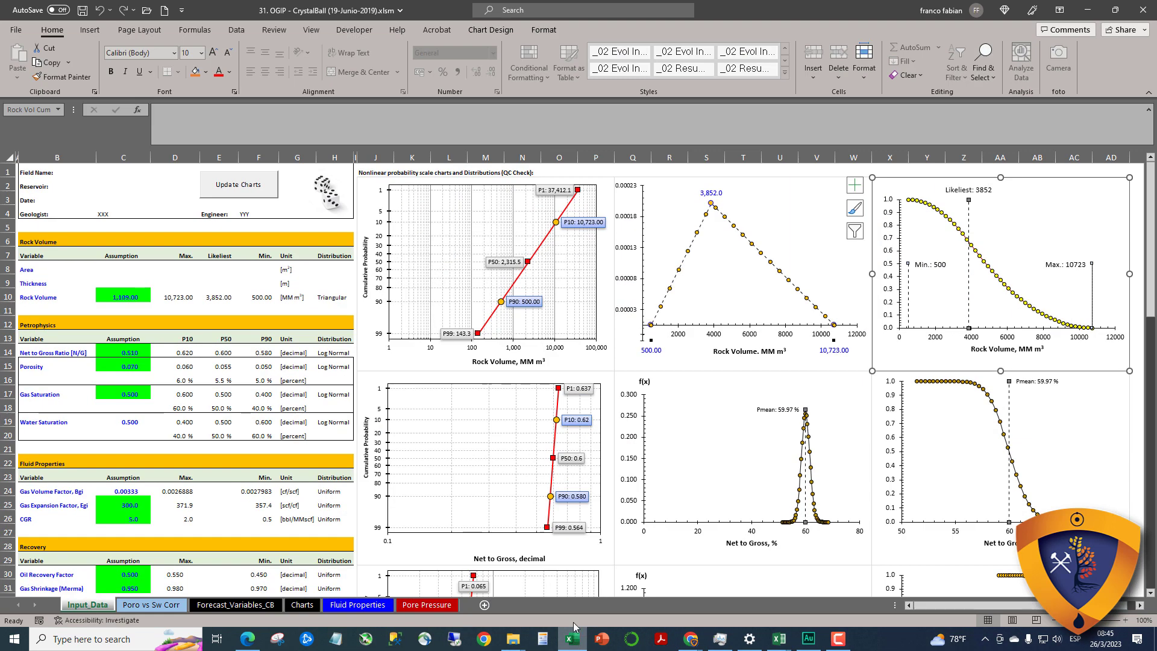
right_click(106, 609)
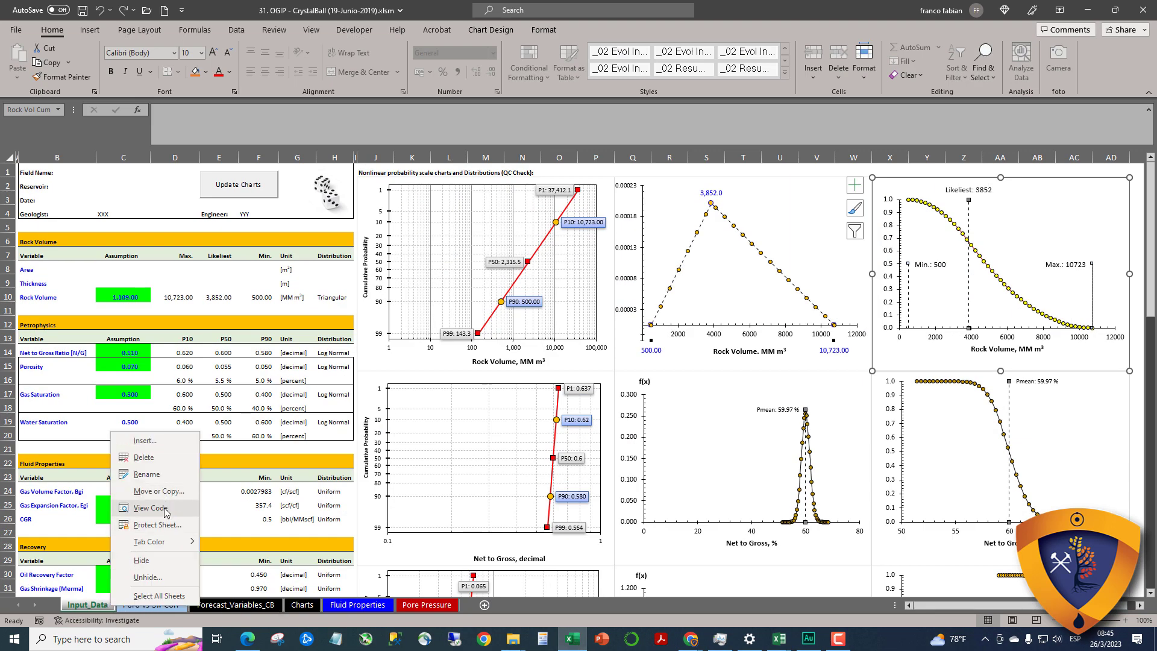
left_click(150, 508)
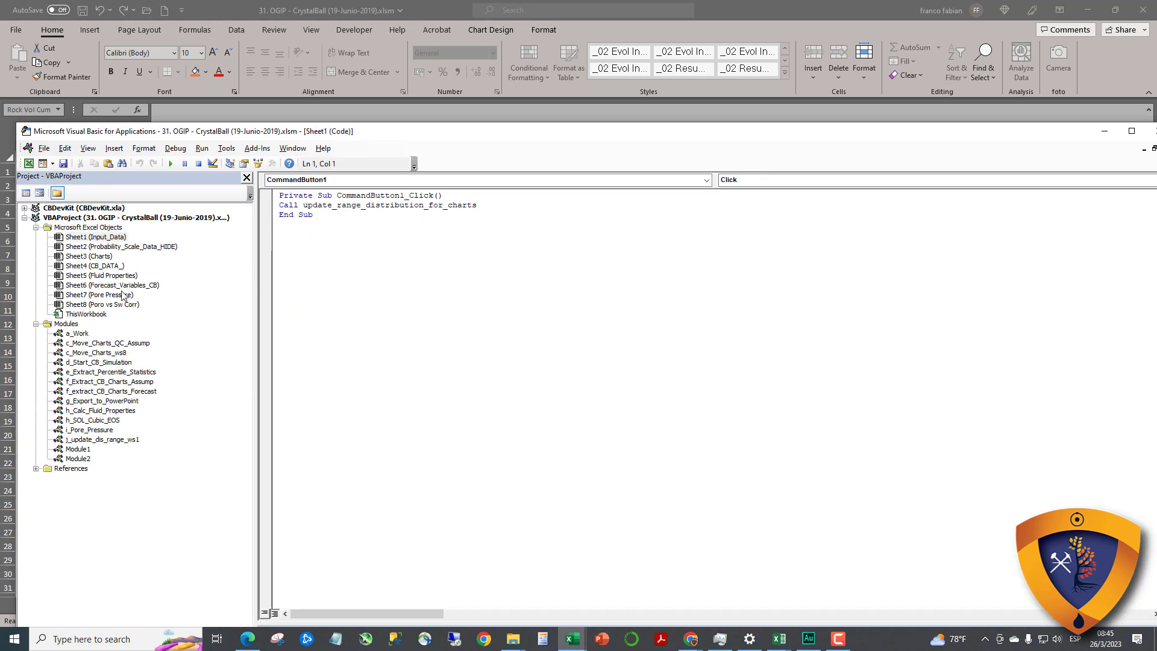
left_click(106, 268)
left_click(114, 247)
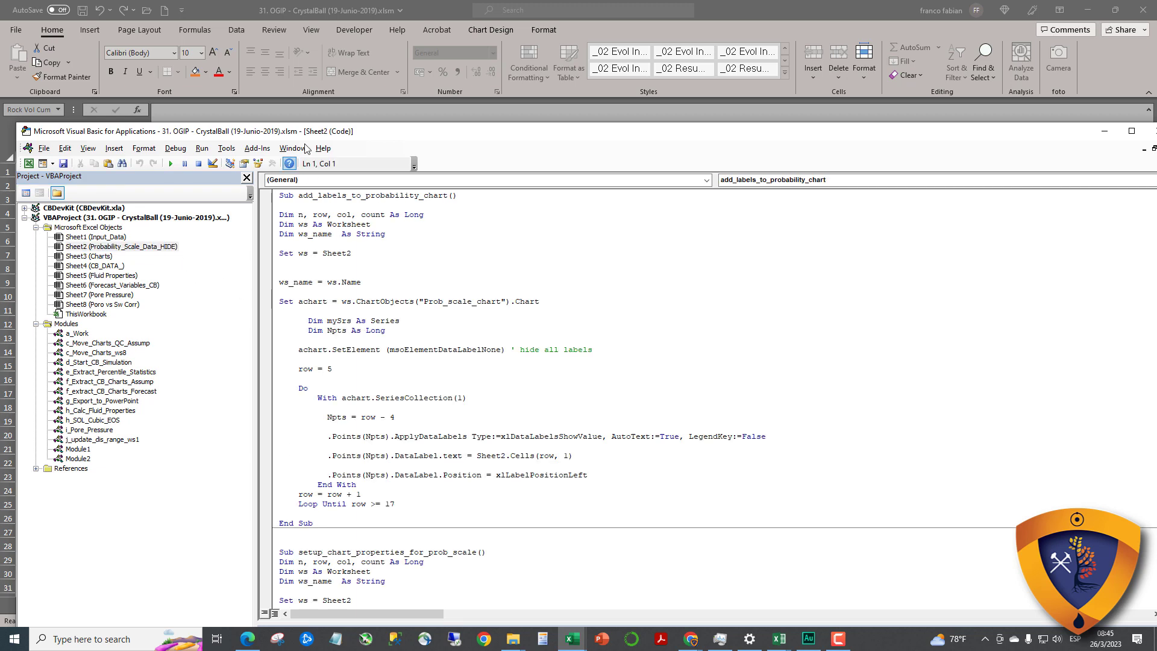
Set Probability_Scale_Data_HIDE's Visible property to -1 - xlSheetVisible and return to Excel
double_click(333, 132)
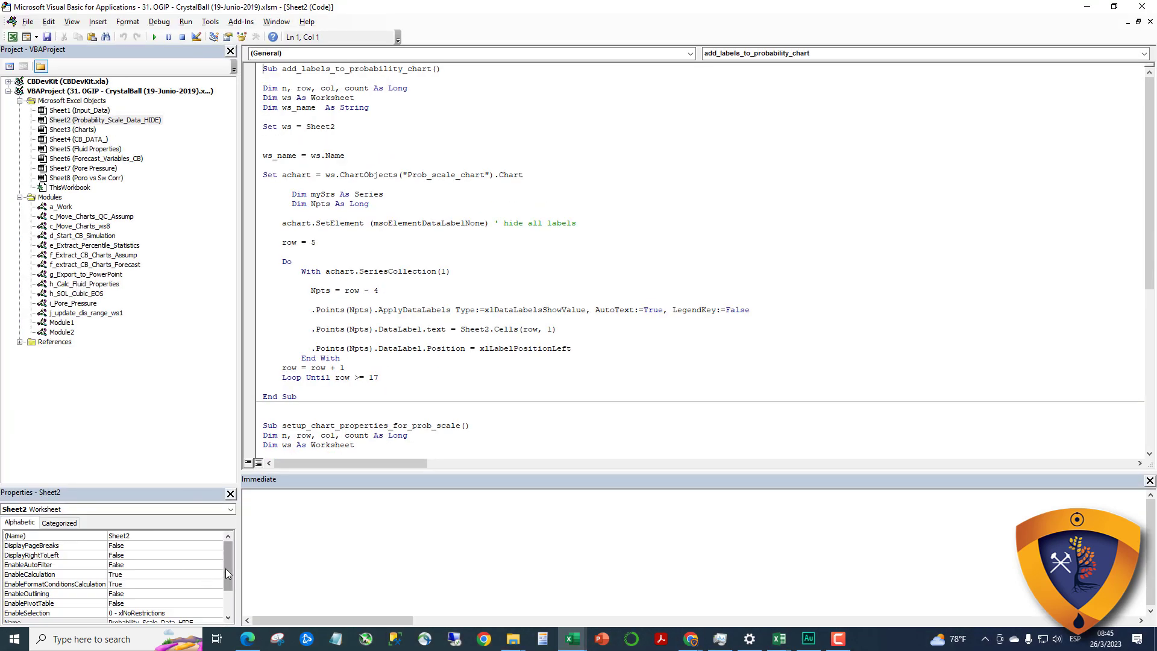
left_click_drag(227, 573, 227, 596)
left_click(211, 613)
left_click(218, 613)
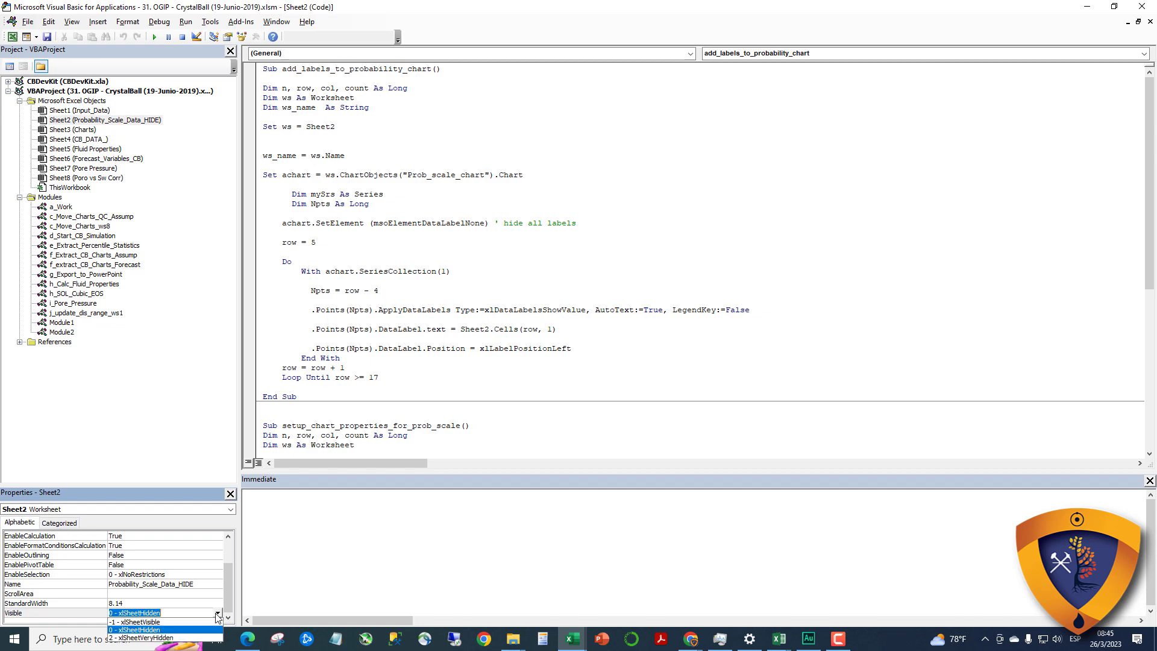
left_click(199, 622)
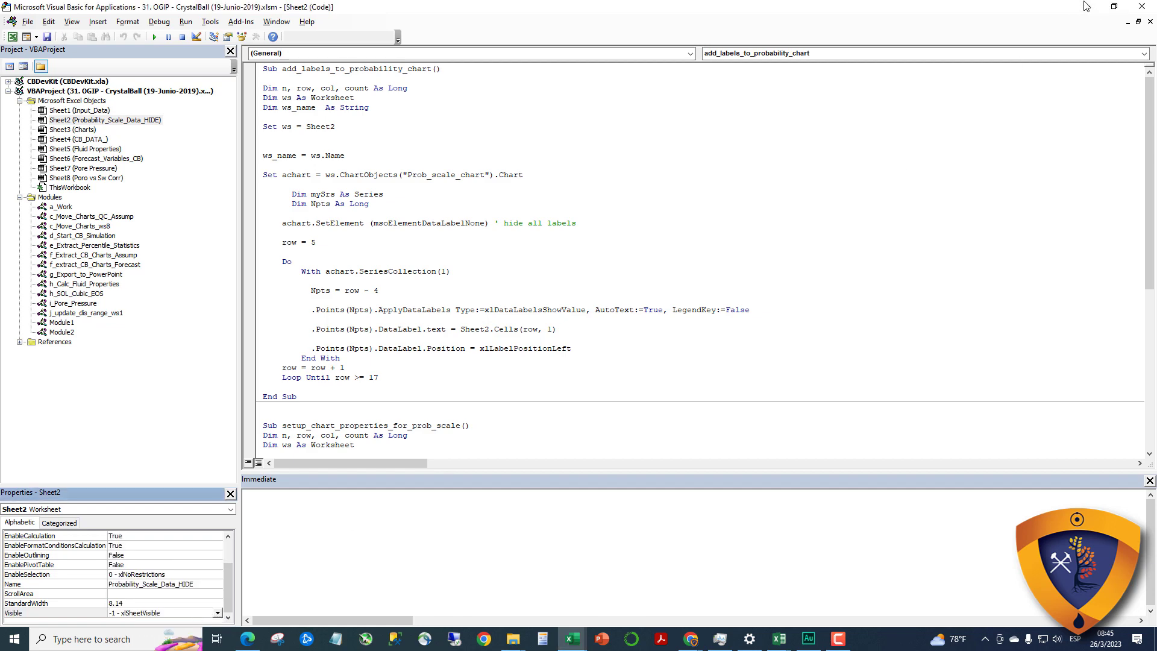
key("alt+F11")
left_click(175, 605)
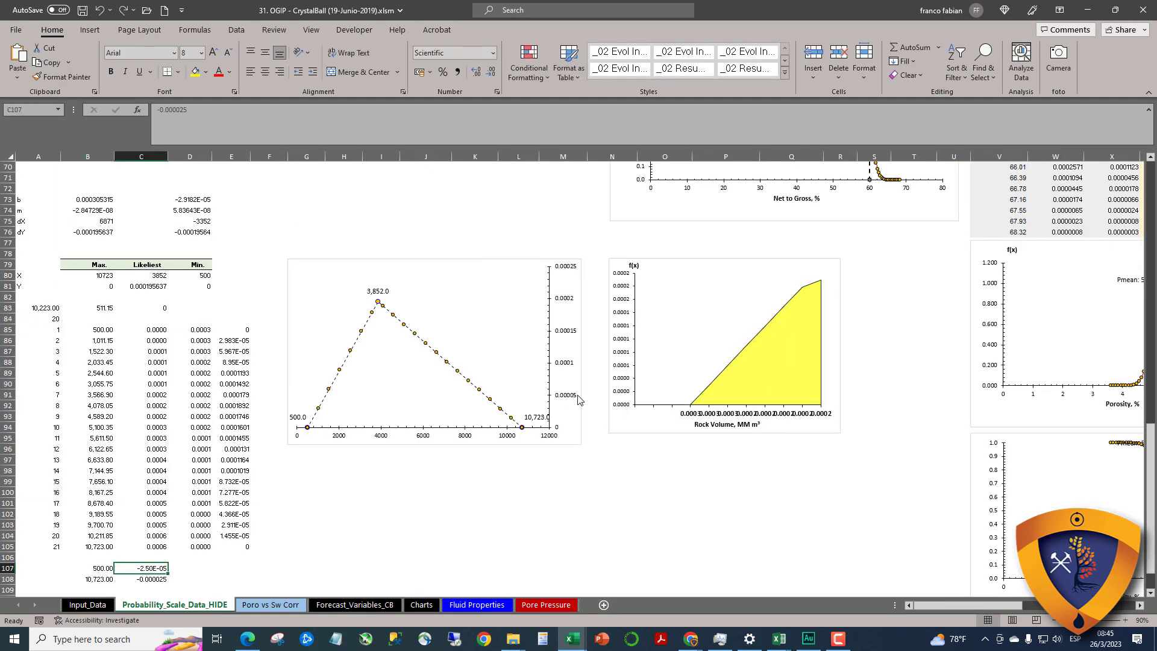
scroll(574, 393, "up", 20)
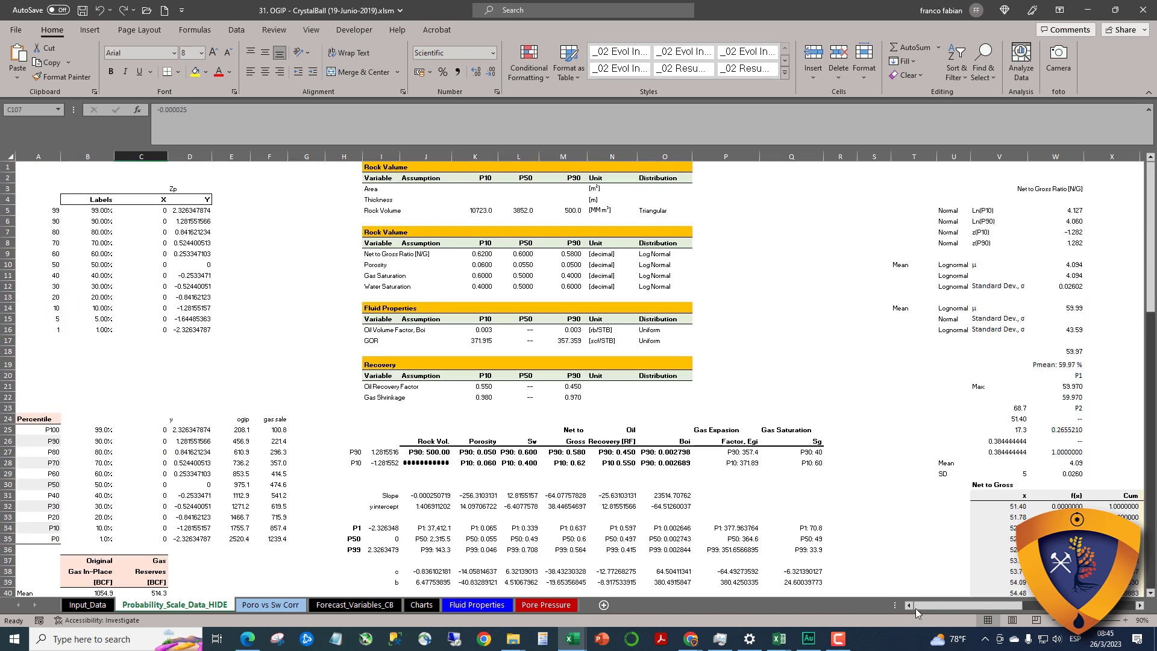
left_click_drag(920, 605, 875, 609)
mouse_move(567, 640)
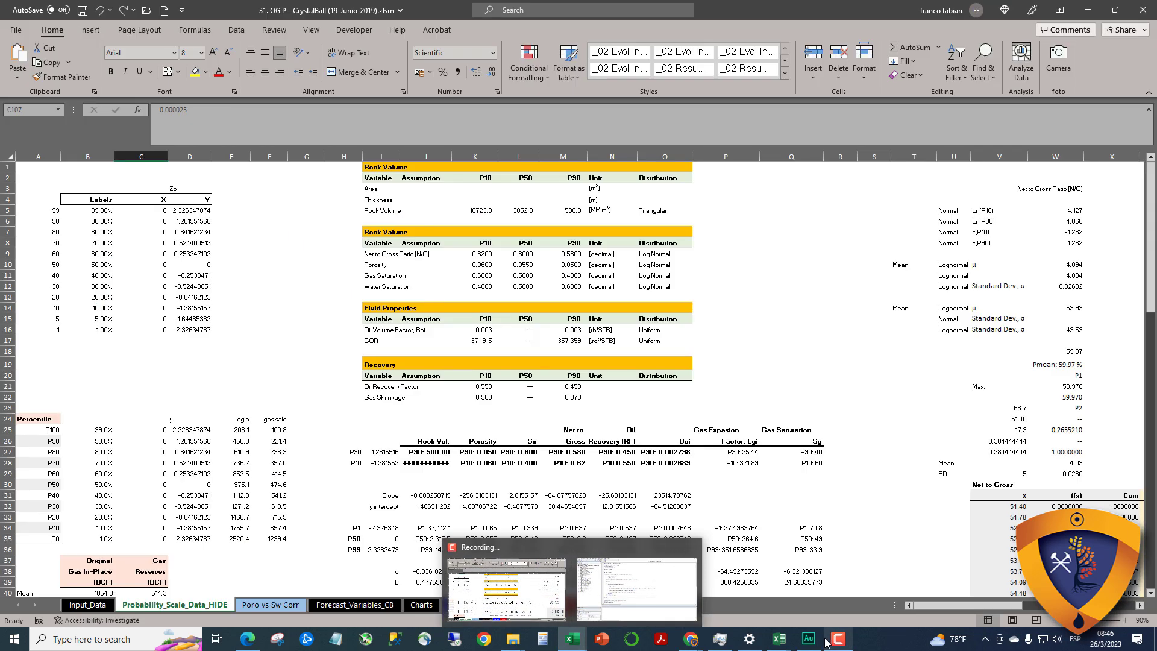
mouse_move(783, 642)
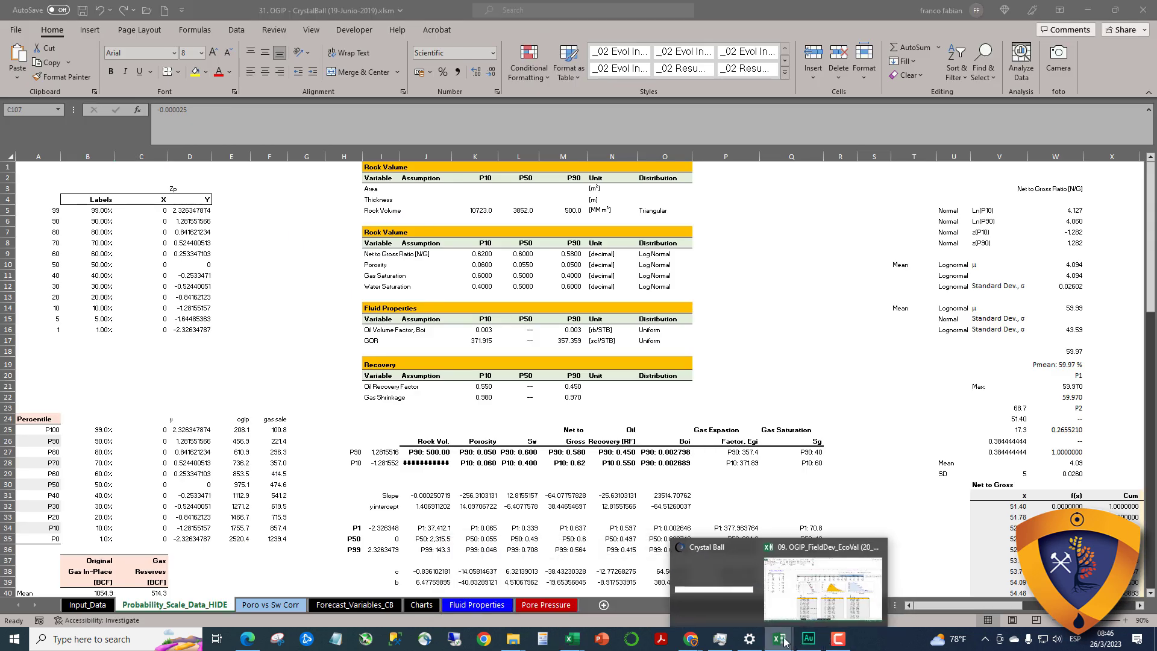
Bring 09. OGIP_FieldDev_EcoVal forward and move through PHI_Sw Corr to Forecast_Variables_CB
left_click(822, 588)
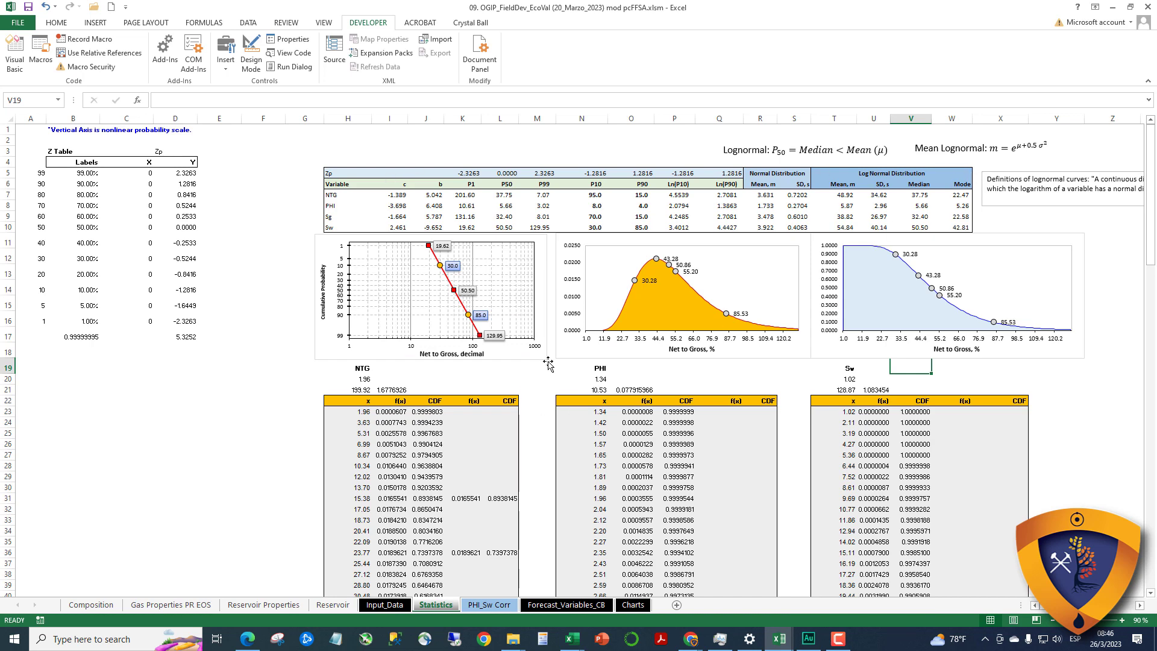
left_click(545, 388)
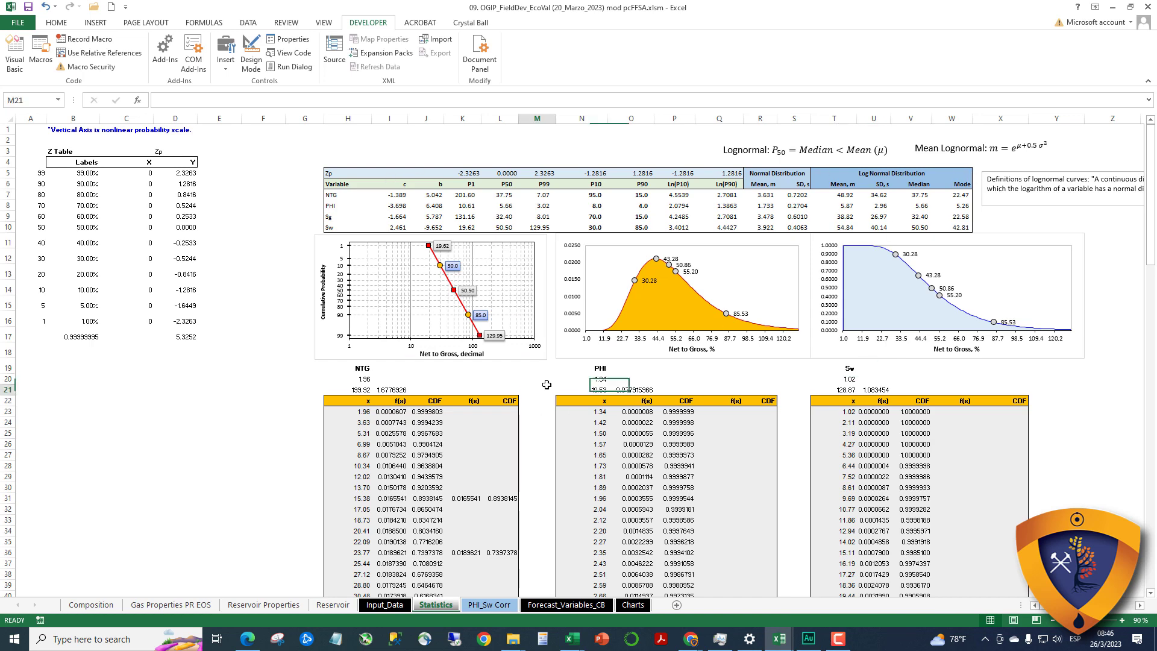
left_click(491, 605)
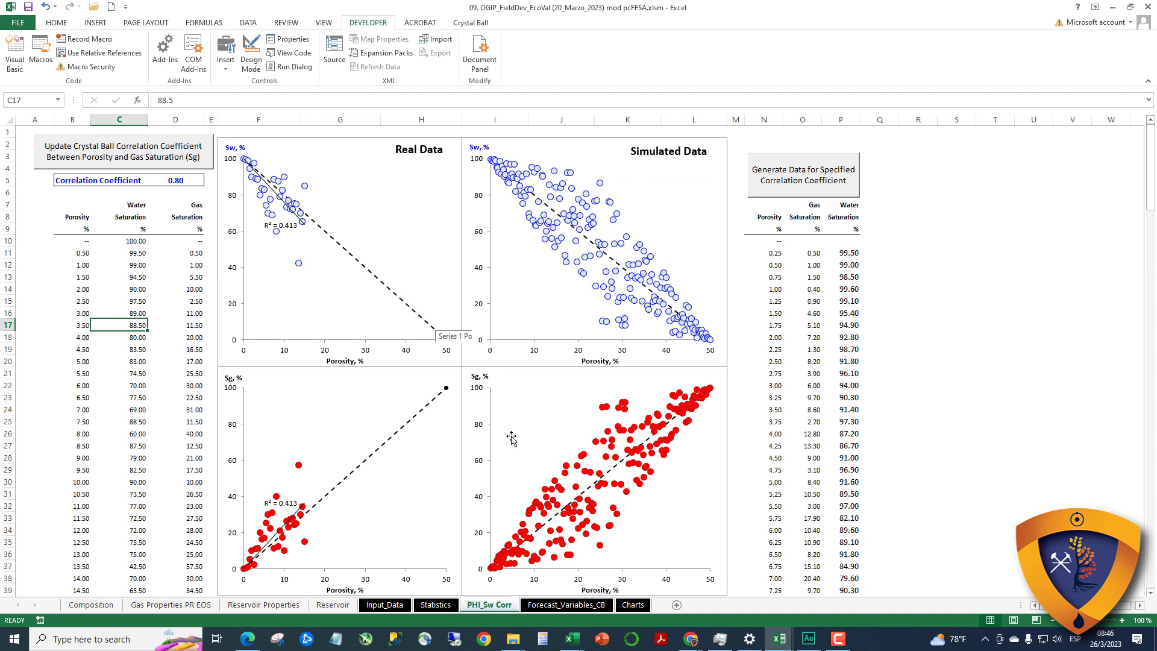
left_click(548, 605)
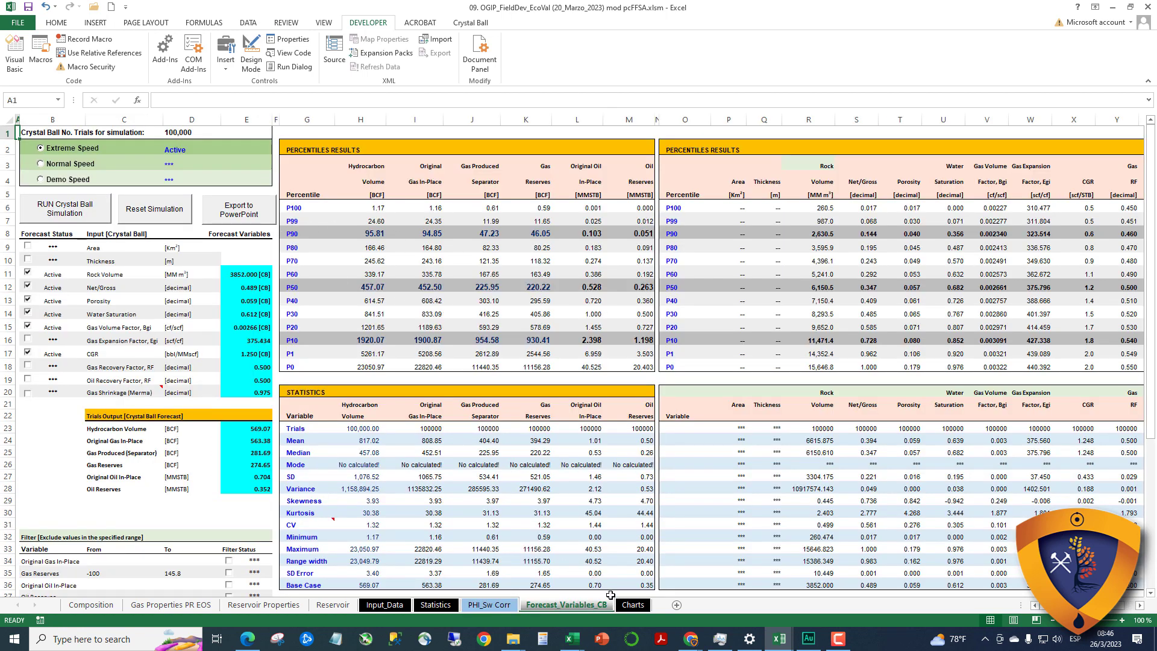
Compare the Crystal Ball ribbon's 20000 trials setting with the 100,000 trials in cell D1
left_click(633, 605)
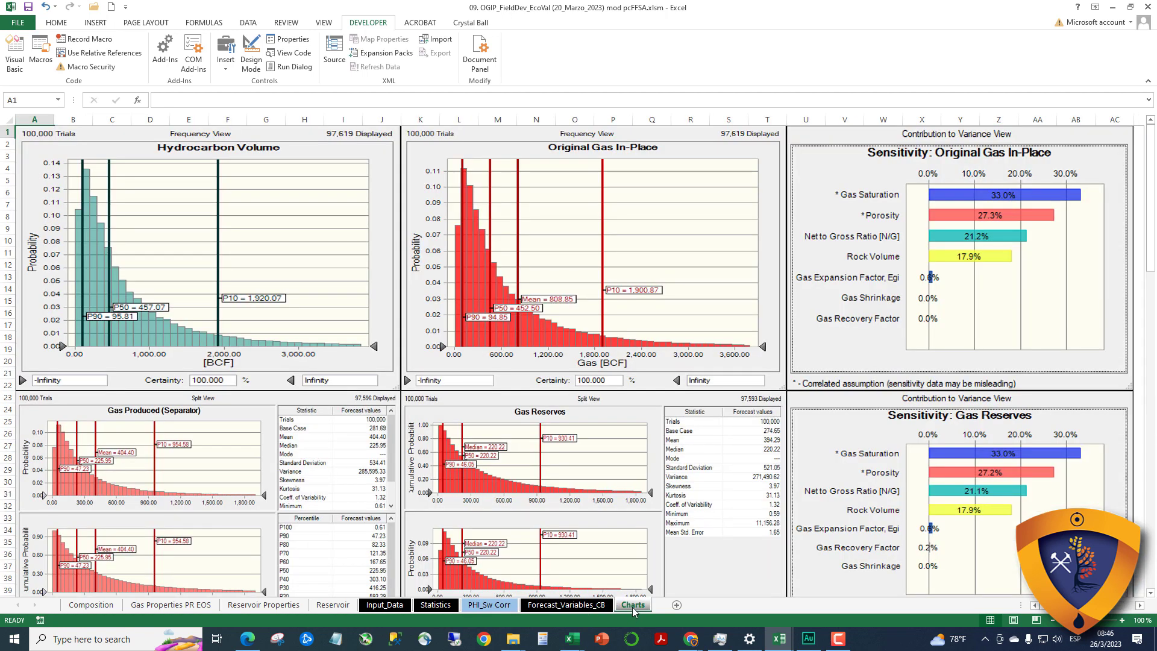
left_click(570, 605)
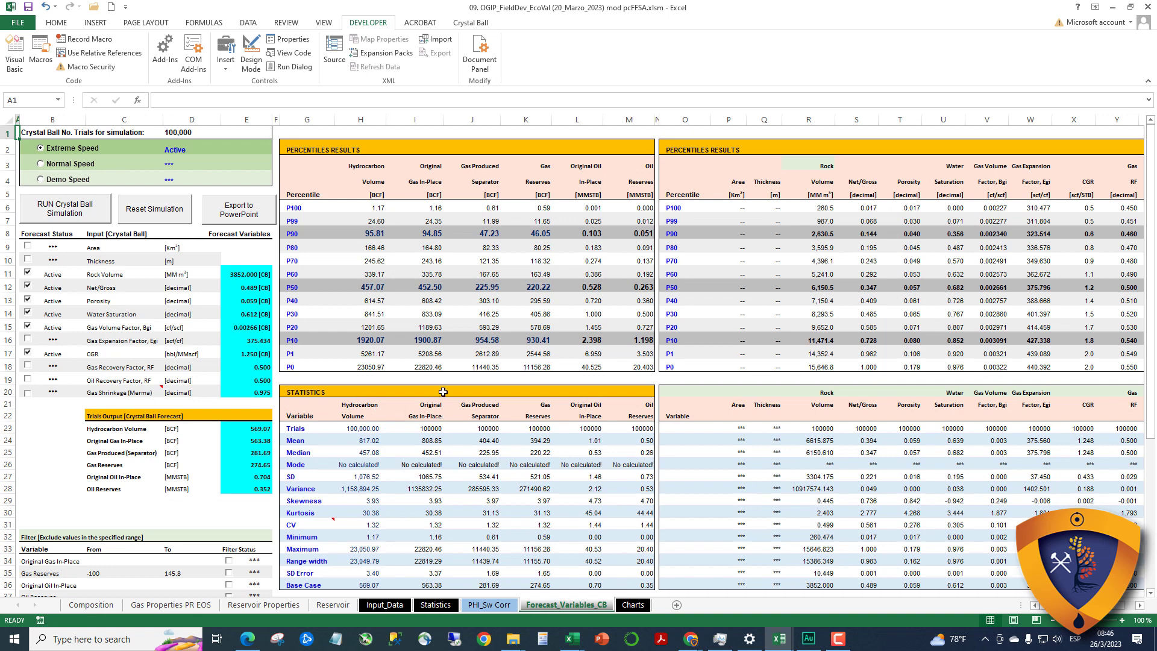
left_click(470, 24)
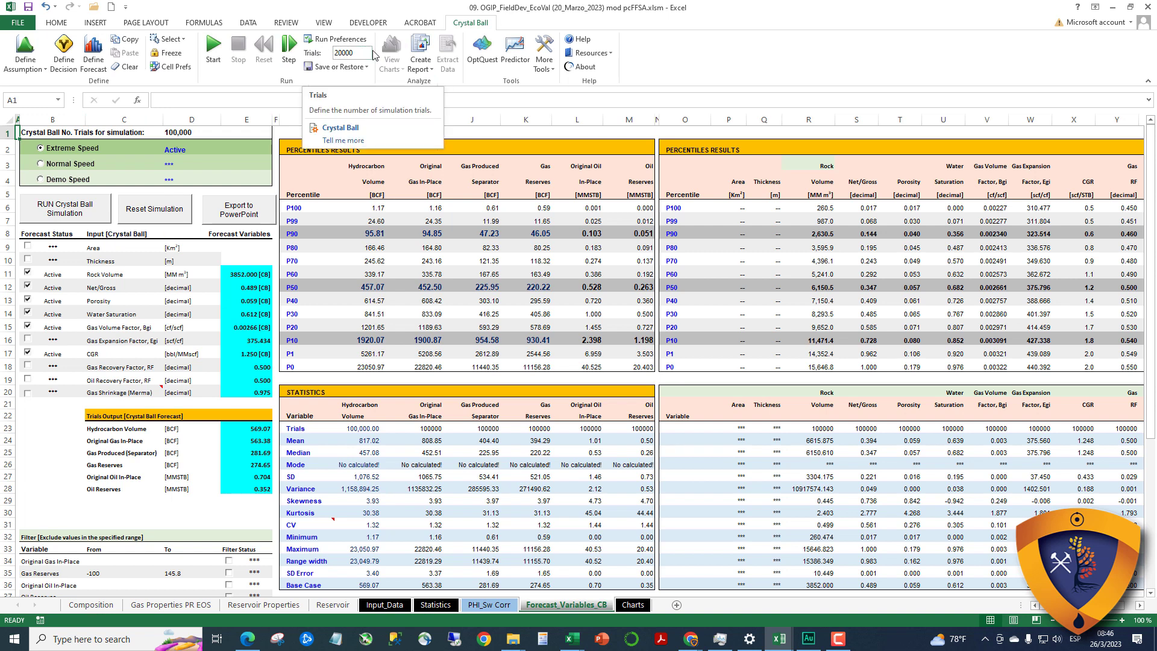
left_click(344, 53)
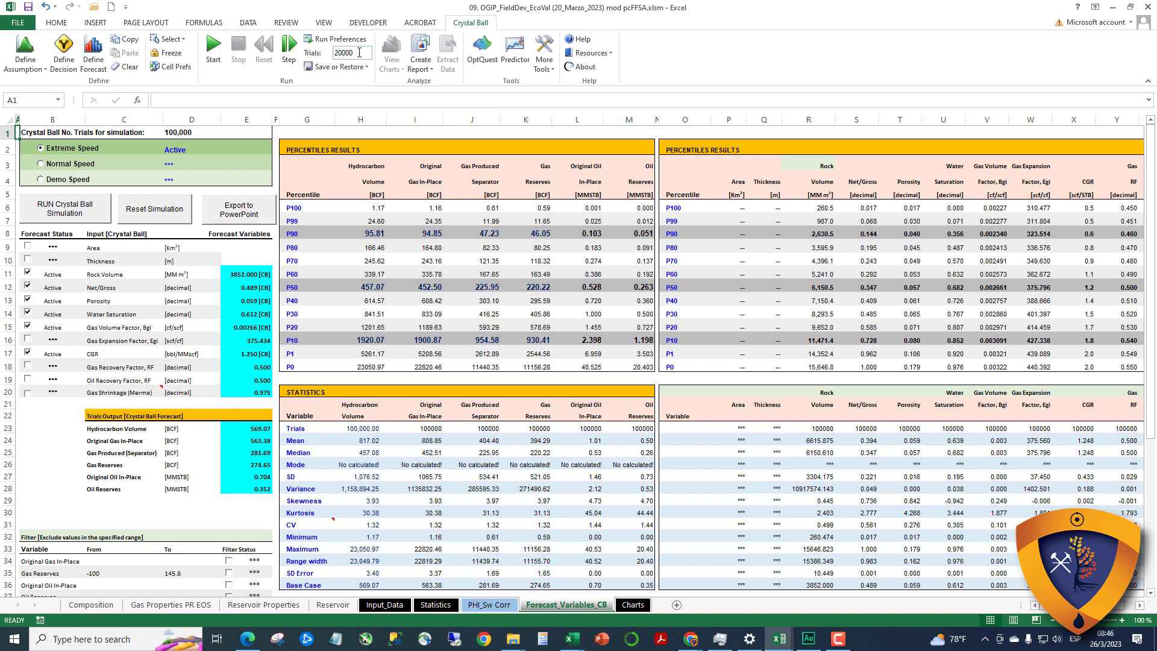
left_click_drag(351, 53, 337, 53)
left_click(201, 130)
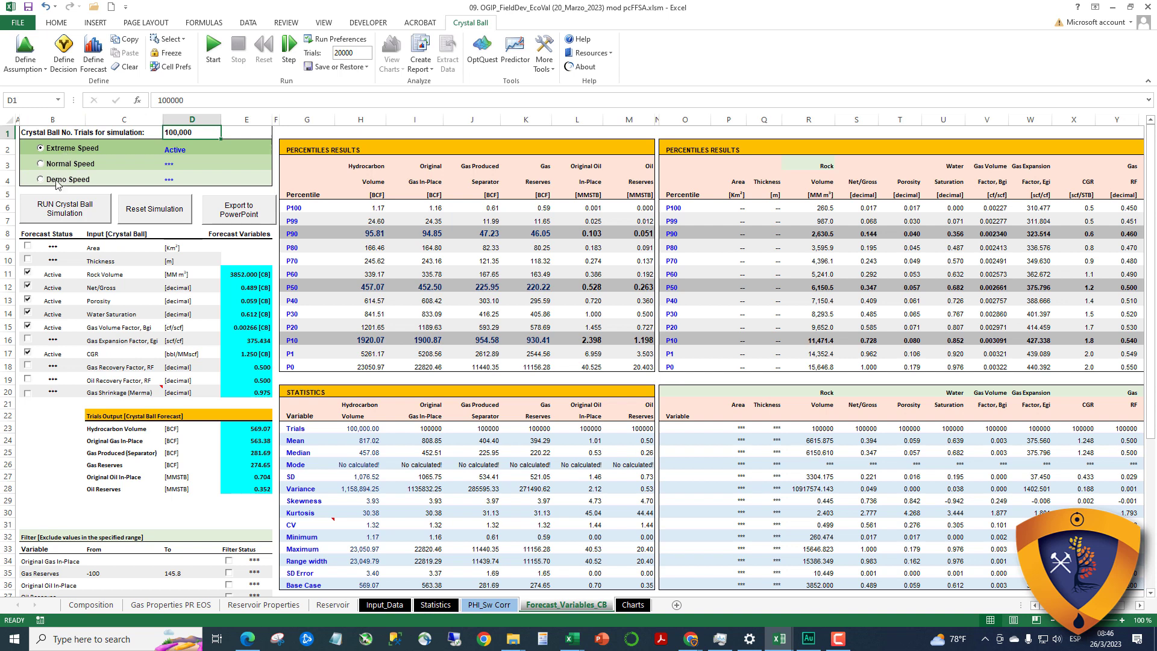
Run the Crystal Ball simulation and select the percentile results in H6:M18
left_click(113, 243)
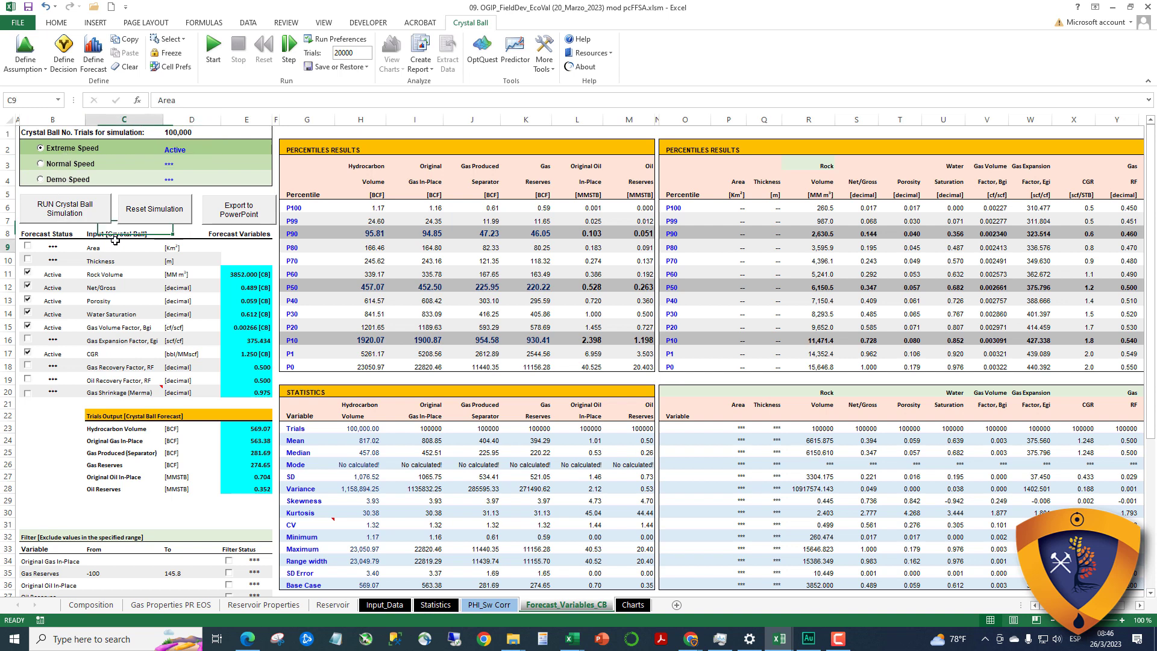
left_click(85, 217)
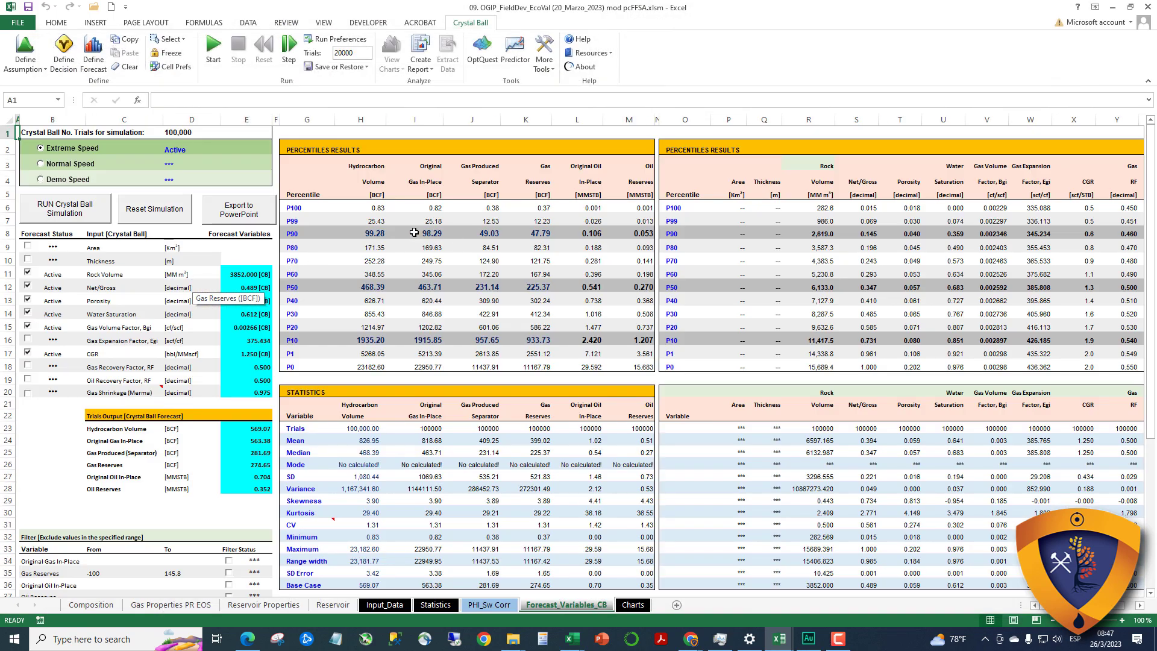
left_click_drag(371, 208, 622, 365)
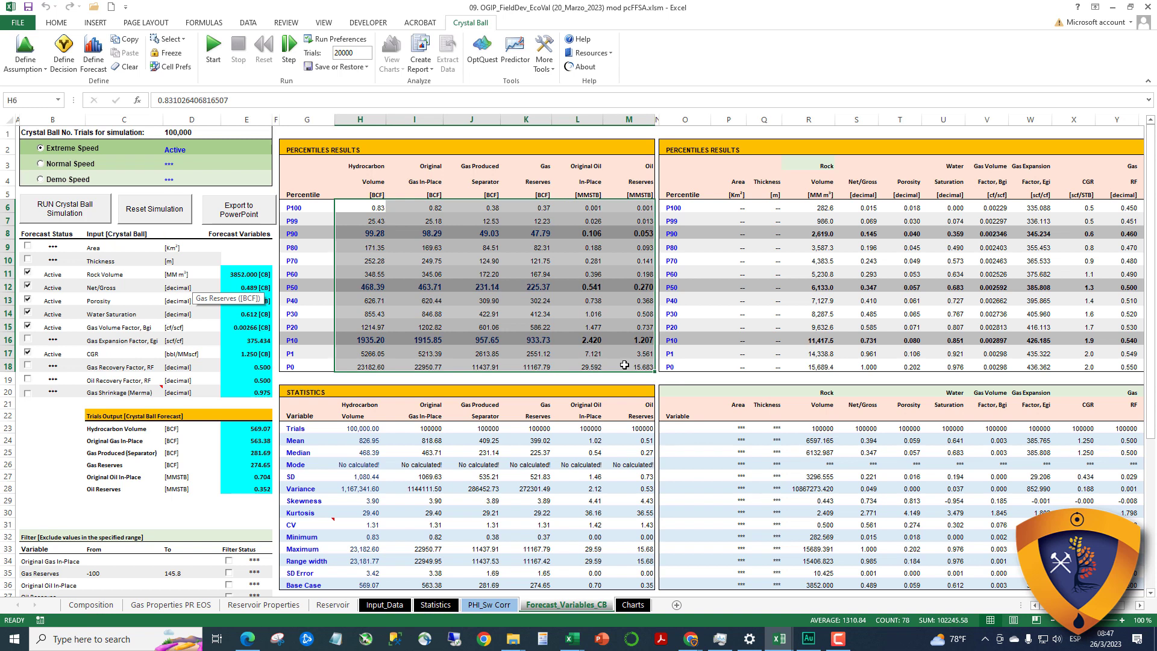
Clear the H6:M18 percentile results, rerun the simulation, and select the refilled values
key("Delete")
left_click(425, 287)
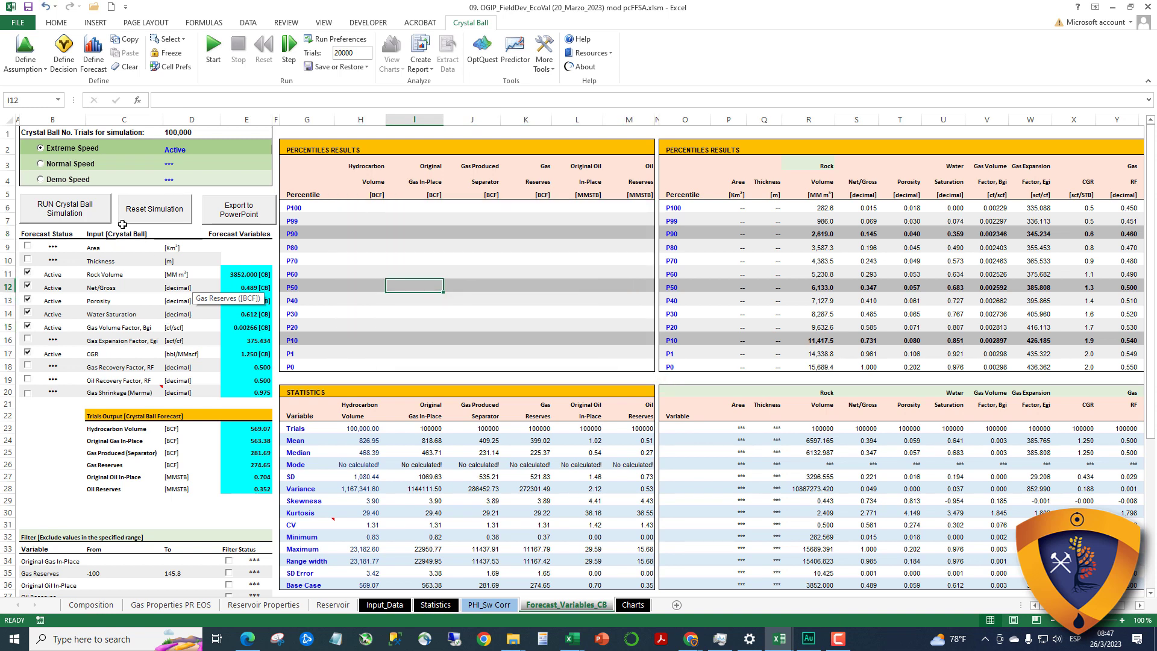
left_click(90, 210)
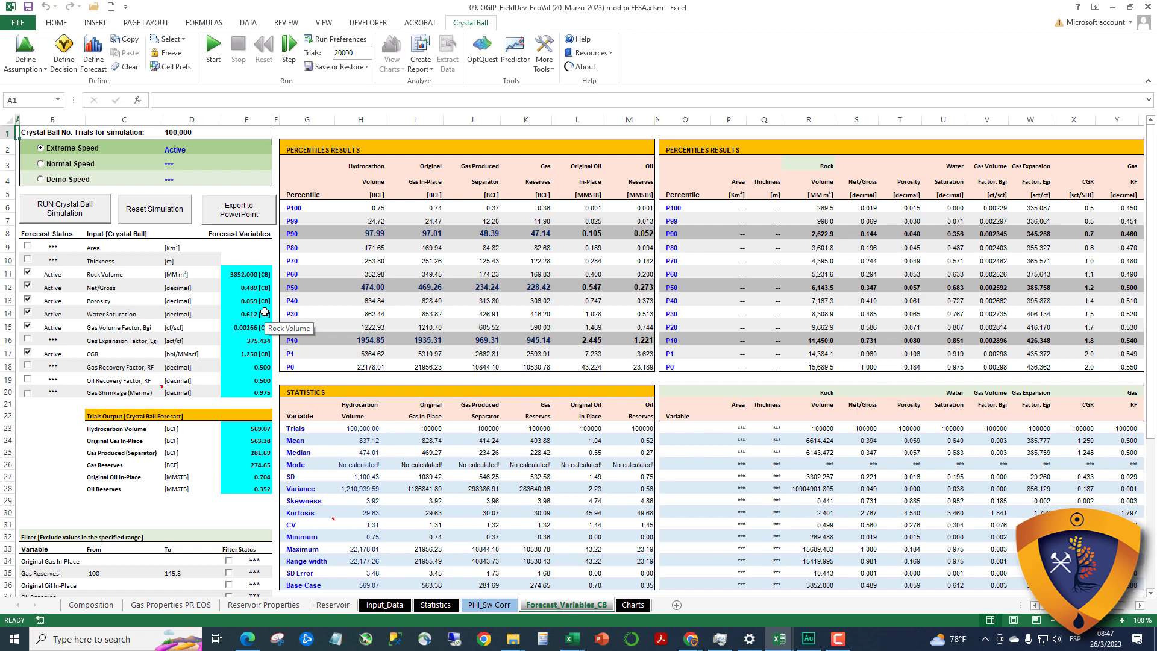
left_click_drag(377, 208, 642, 367)
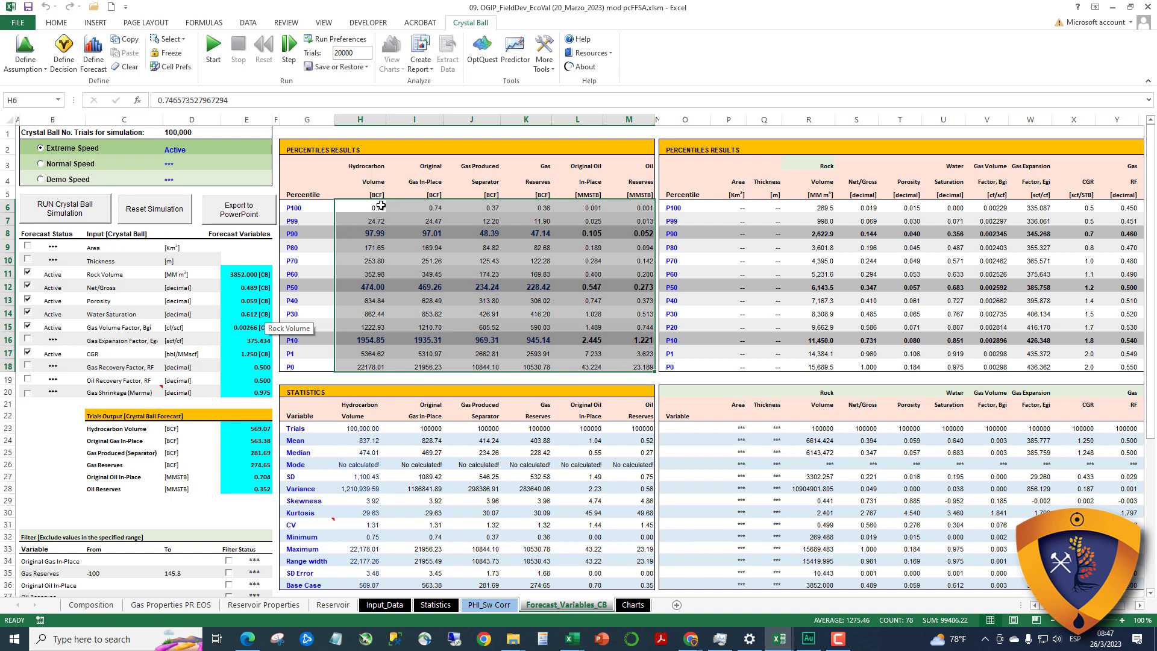
left_click(92, 604)
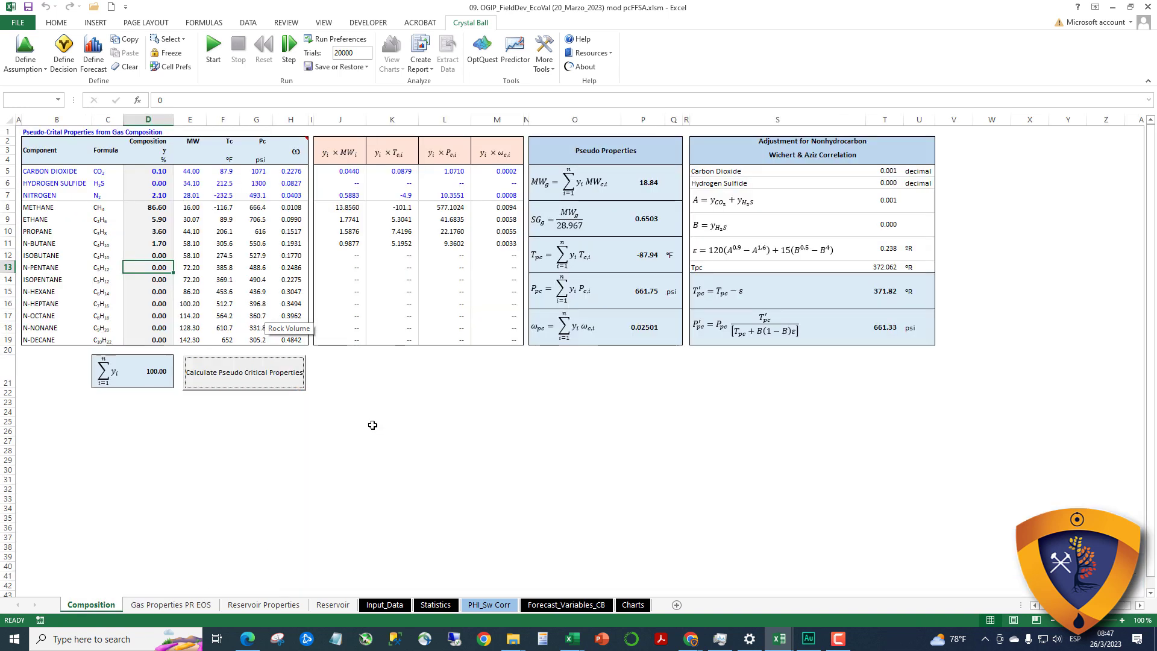
left_click(373, 425)
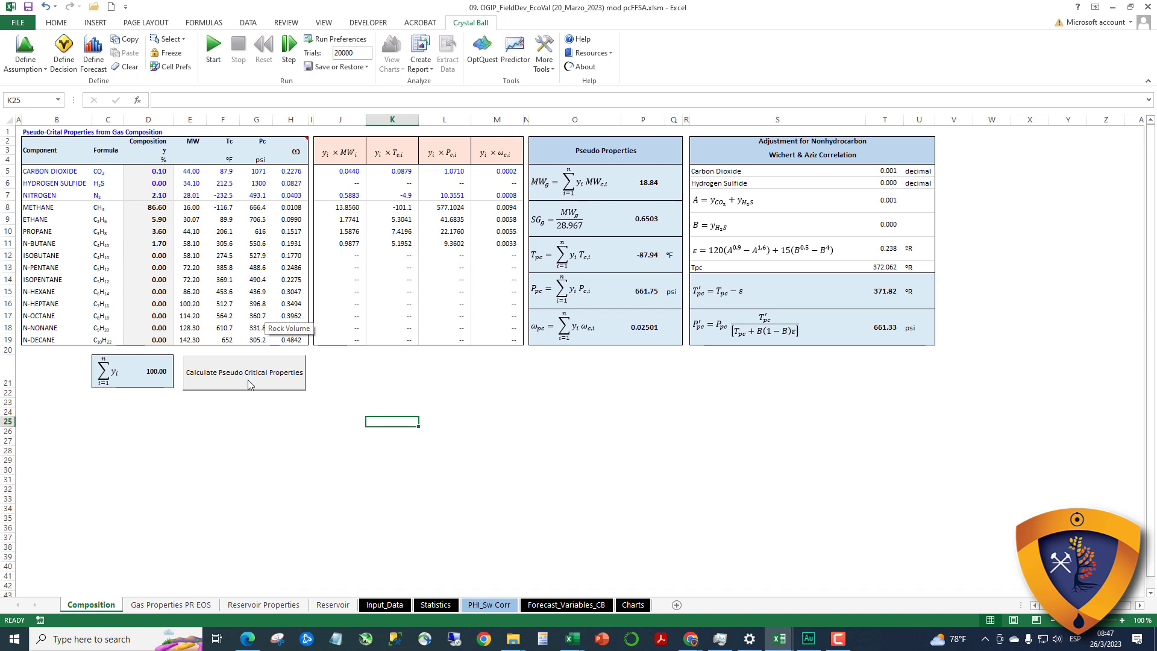
left_click(371, 369)
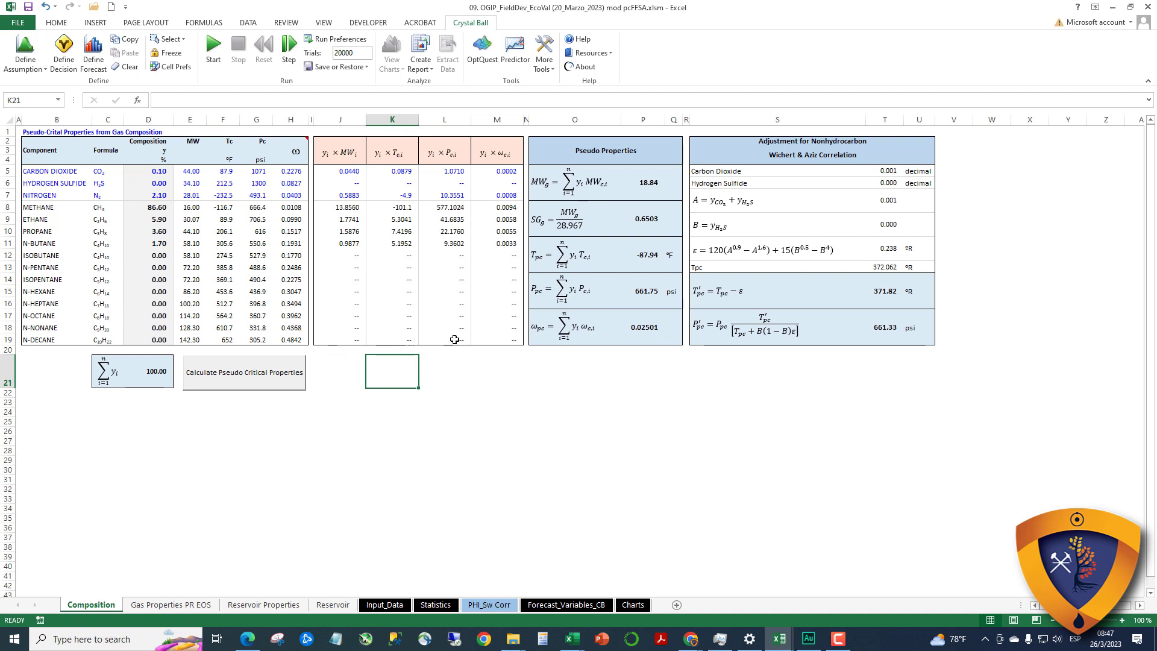